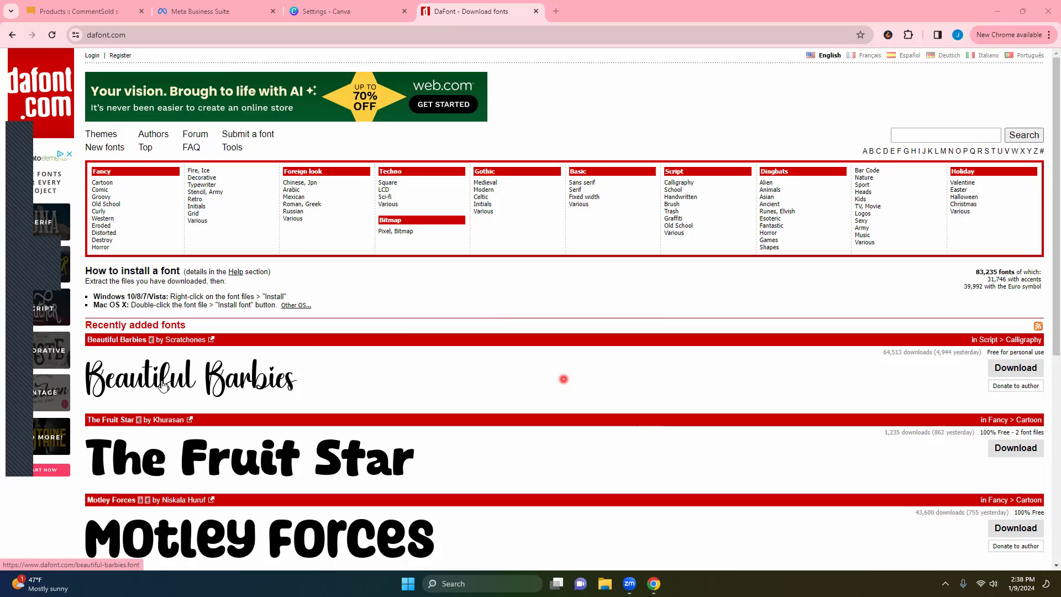
# Step: Find Motley Forces on DaFont and download its motley_forces zip
pyautogui.click(579, 468)
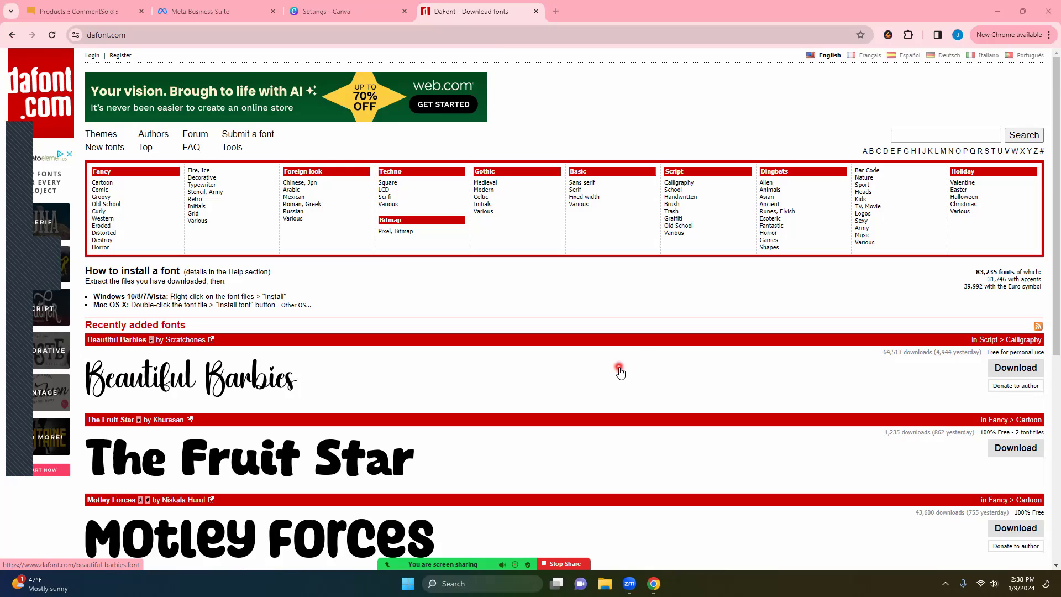
pyautogui.scroll(-1, 619, 381)
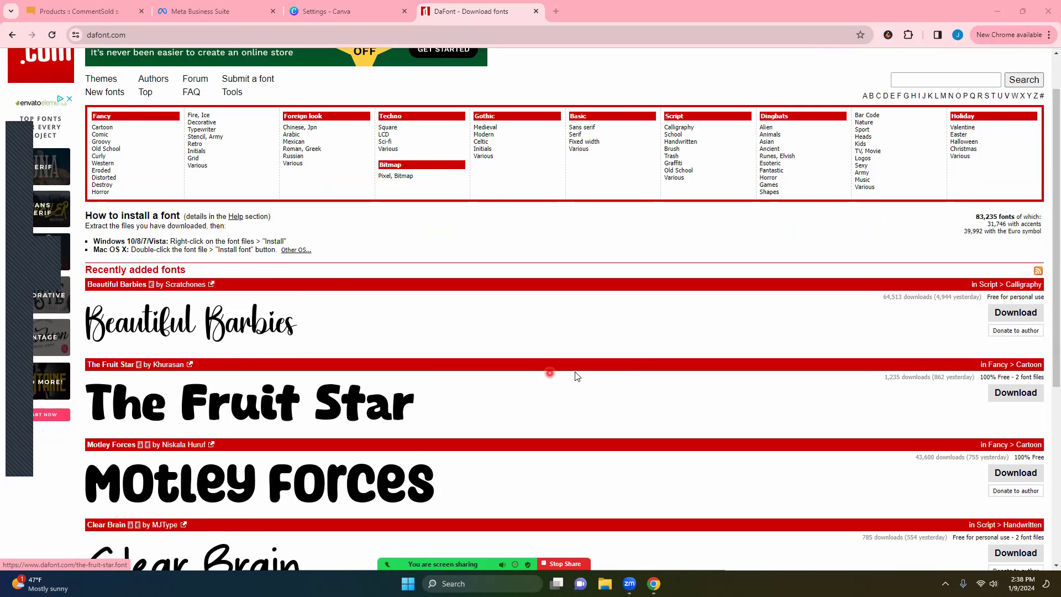
pyautogui.scroll(-4, 61, 381)
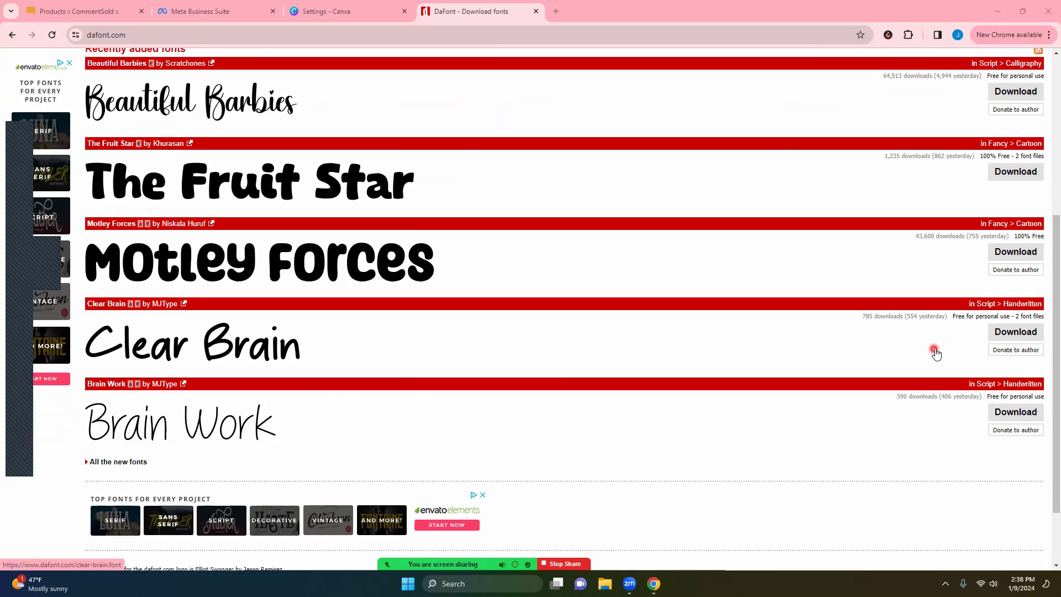
pyautogui.scroll(2, 937, 348)
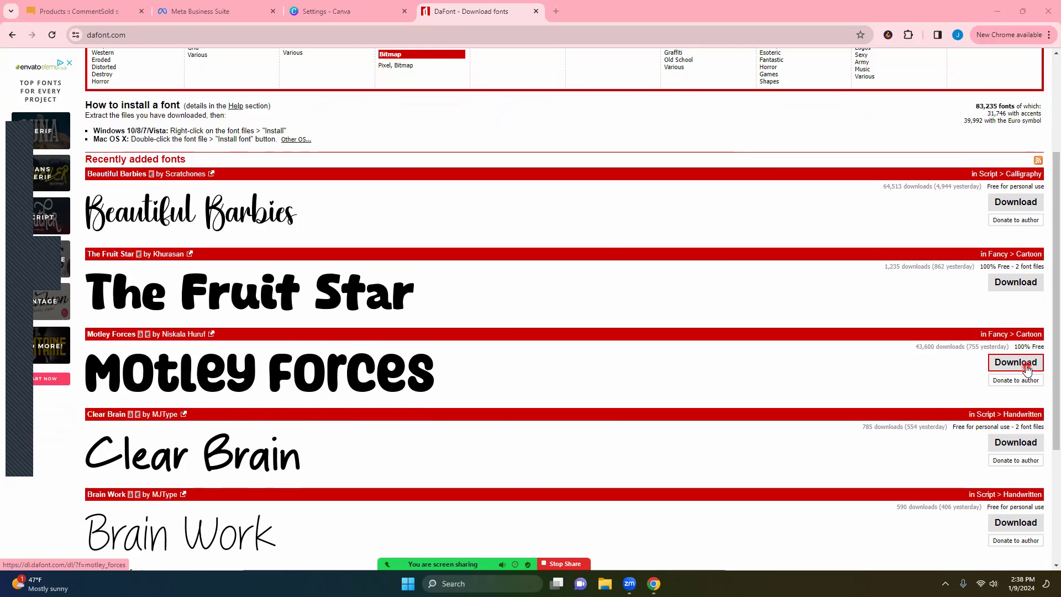
pyautogui.click(1021, 367)
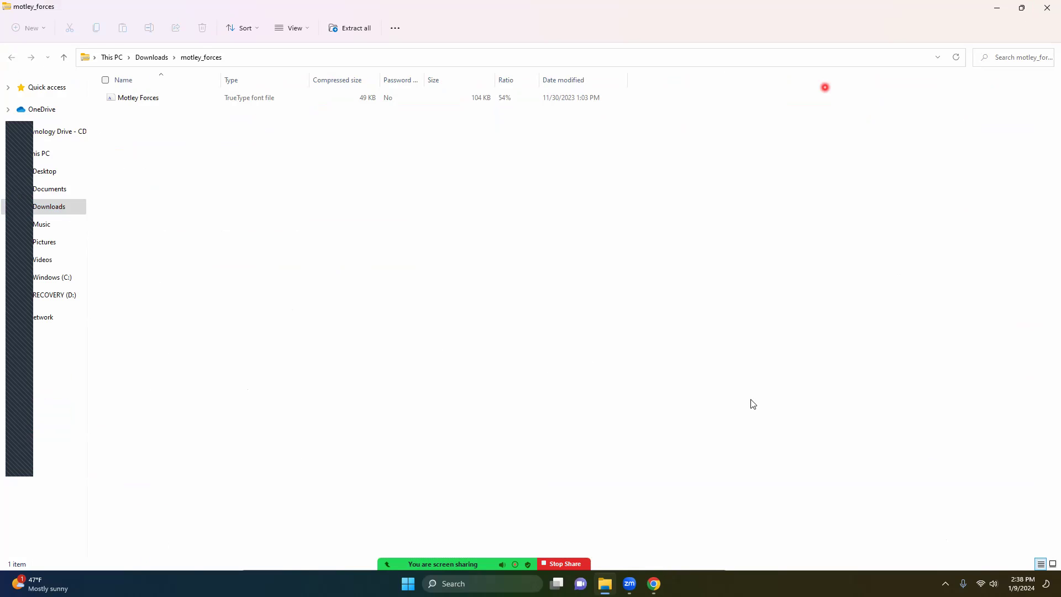
# Step: Extract the motley_forces zip into the Downloads folder
pyautogui.click(360, 28)
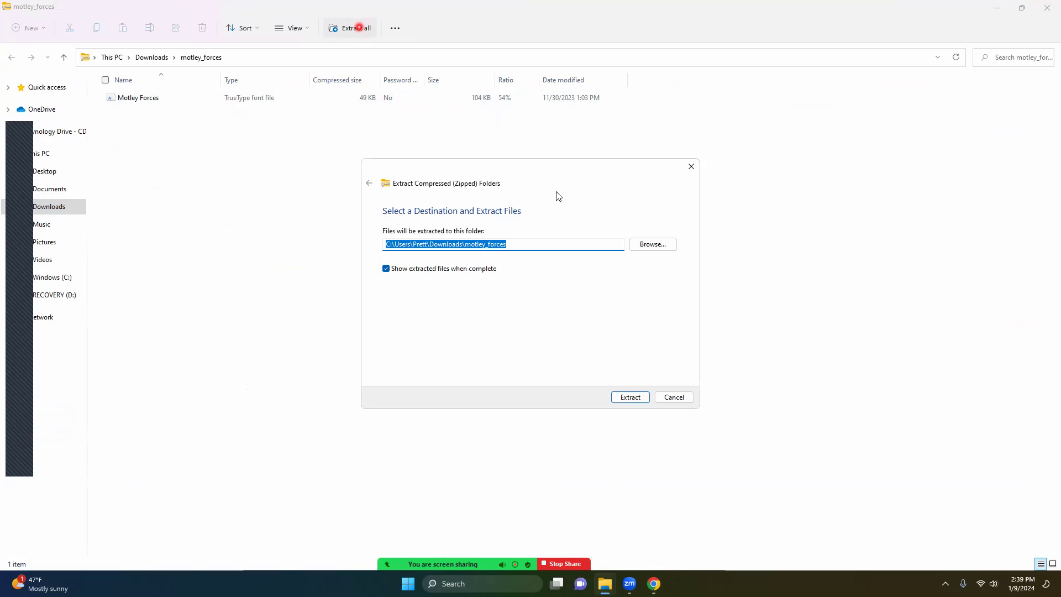
pyautogui.click(652, 244)
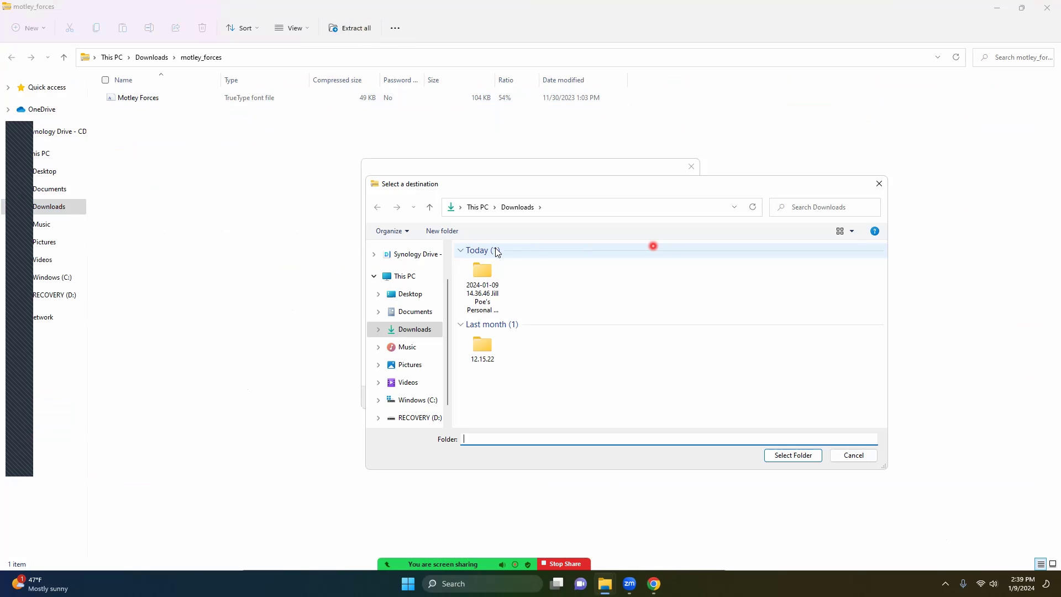
pyautogui.click(421, 333)
pyautogui.click(790, 456)
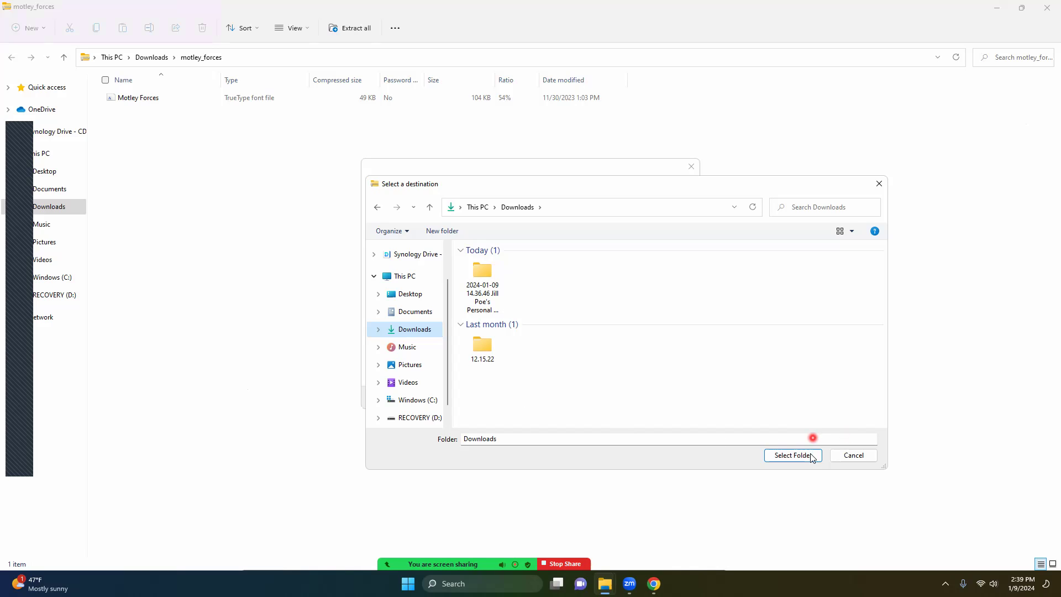
pyautogui.click(800, 455)
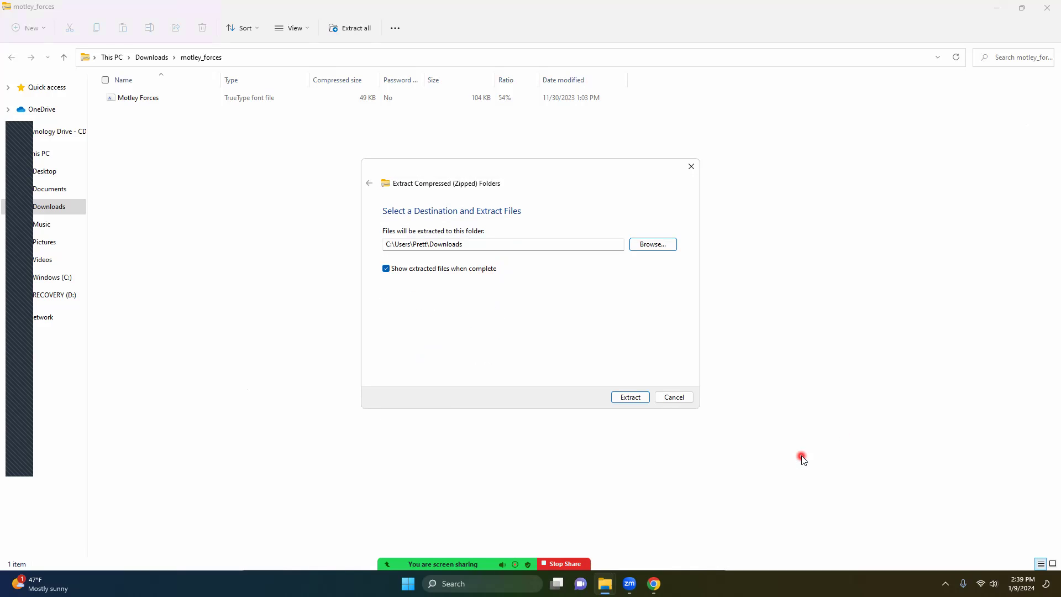
pyautogui.click(636, 398)
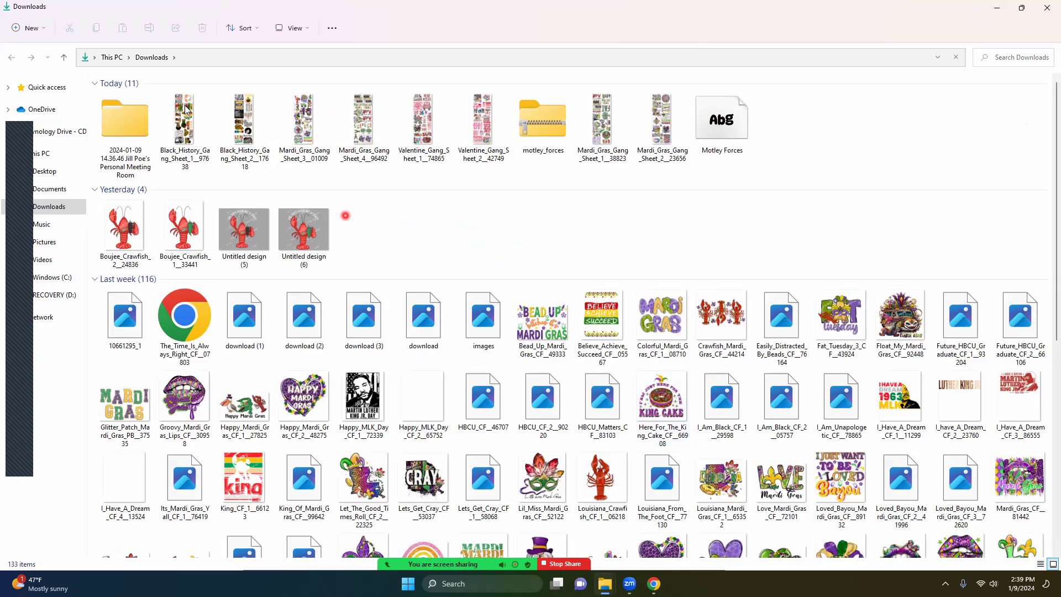
# Step: Reopen the zip and extract the Motley Forces font file into its own motley_forces folder
pyautogui.click(119, 133)
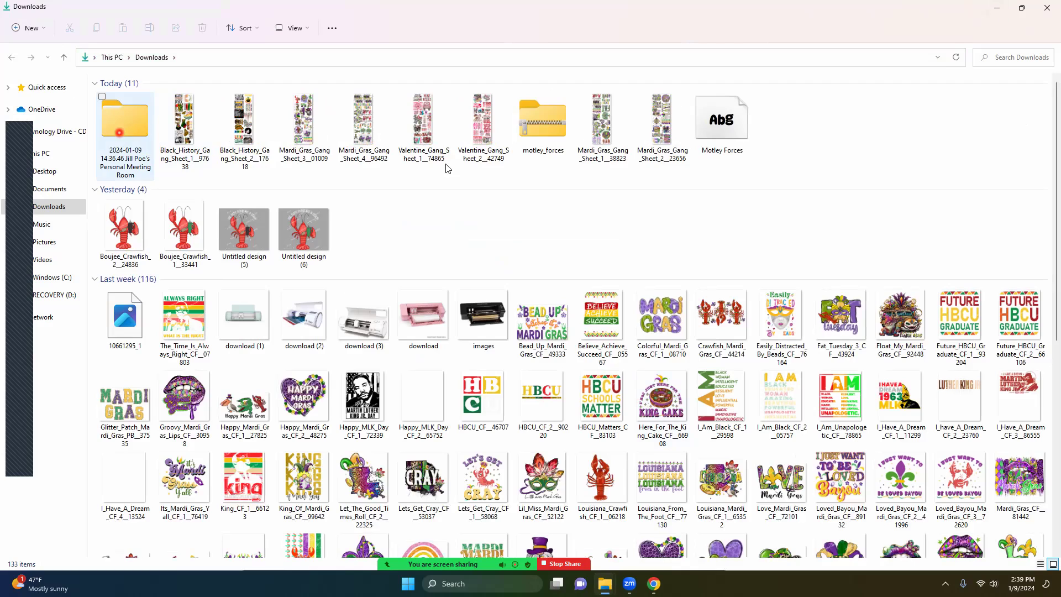
pyautogui.doubleClick(549, 132)
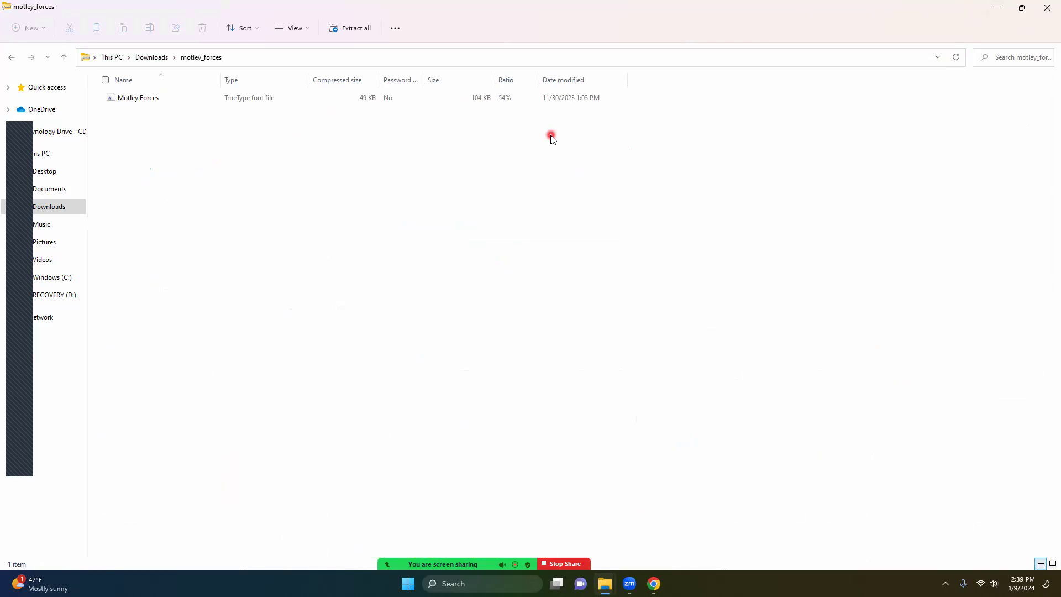
pyautogui.click(188, 98)
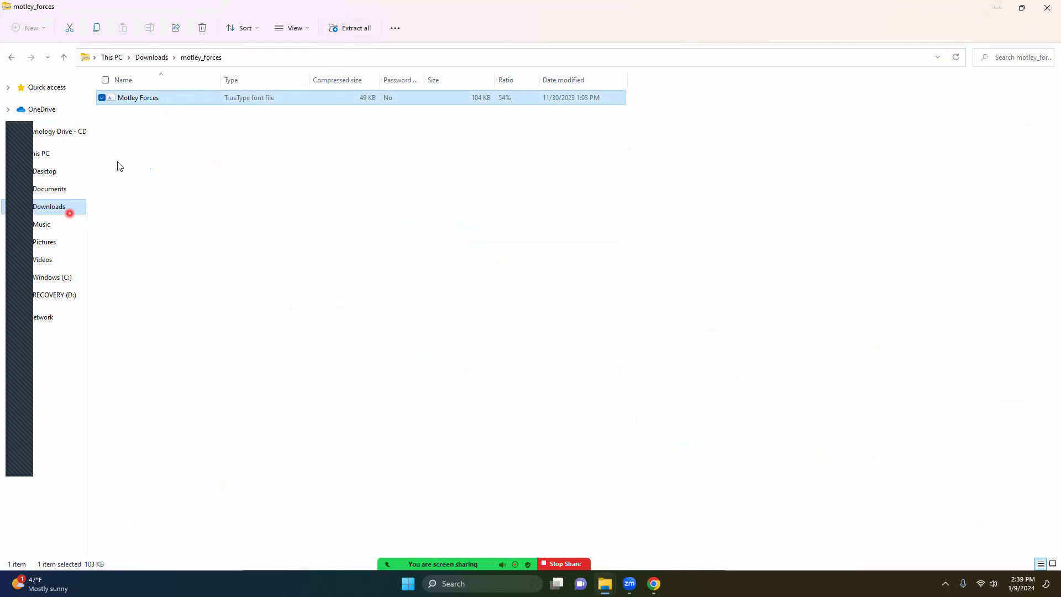
pyautogui.click(350, 29)
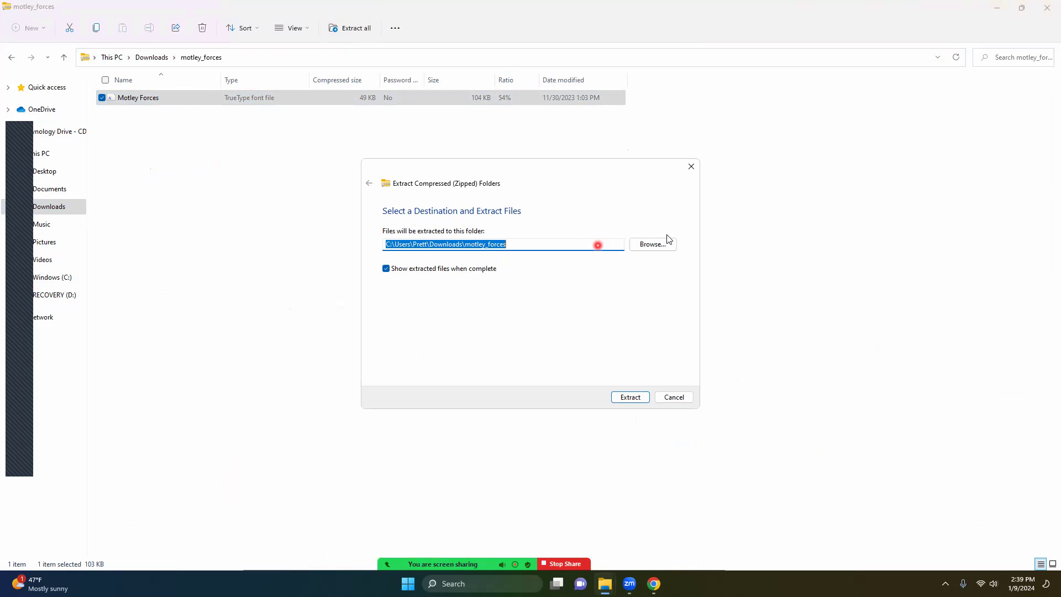
pyautogui.click(630, 398)
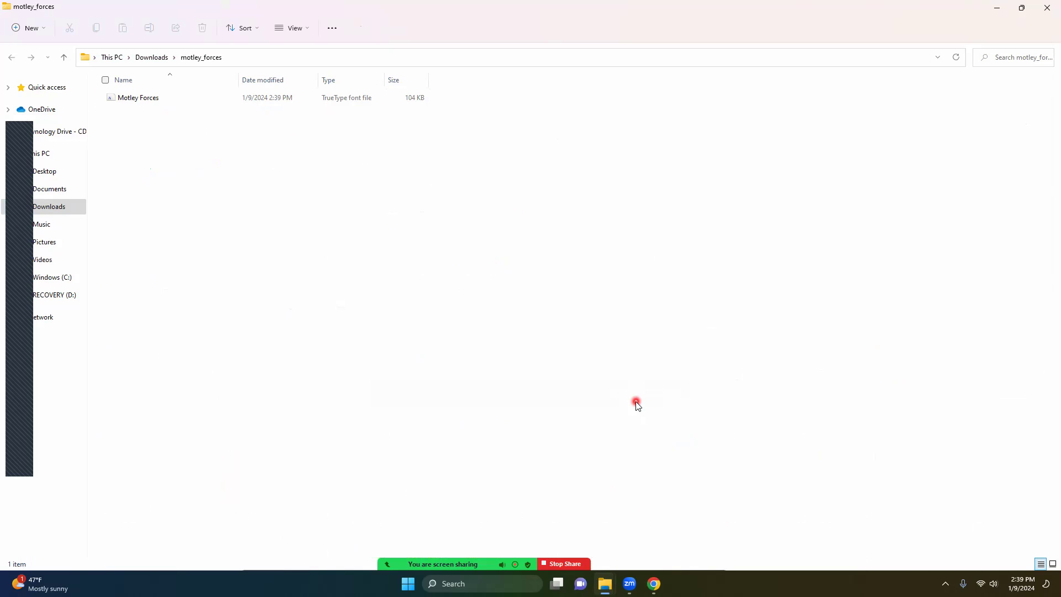
# Step: Install Motley Forces Regular from Font Viewer, then close the viewer and the extracted folder window
pyautogui.doubleClick(176, 103)
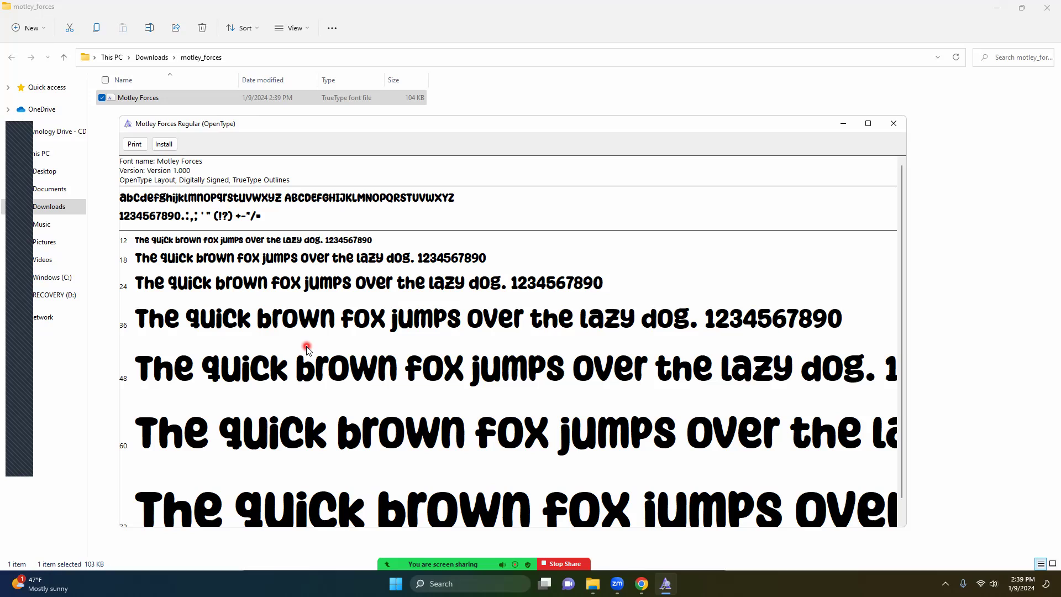
pyautogui.click(162, 144)
pyautogui.click(901, 131)
pyautogui.click(1043, 7)
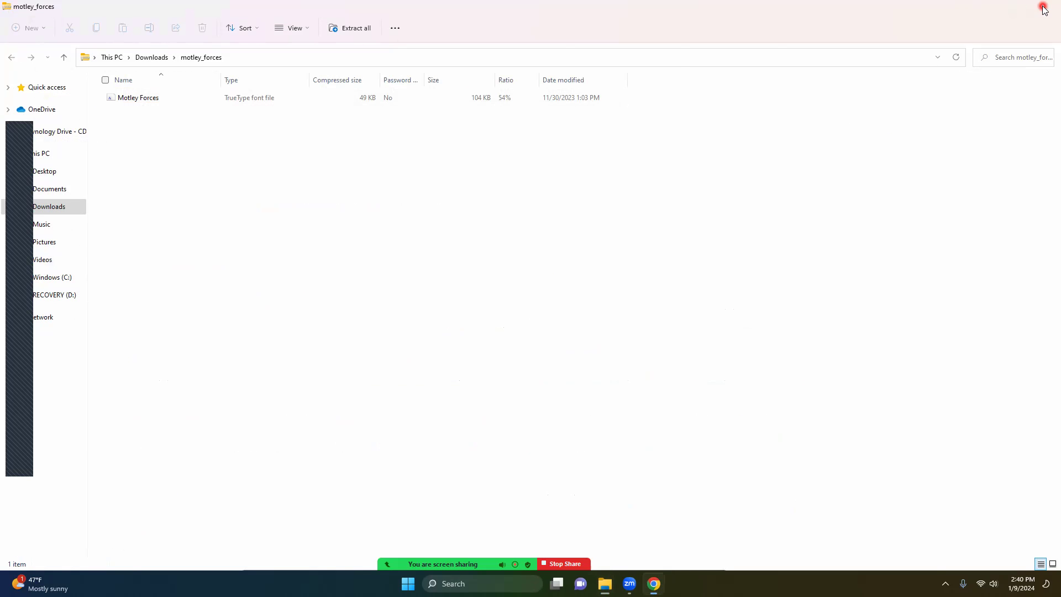
# Step: Close the zip window, minimize Chrome, and launch Silhouette Studio from the desktop
pyautogui.click(1044, 8)
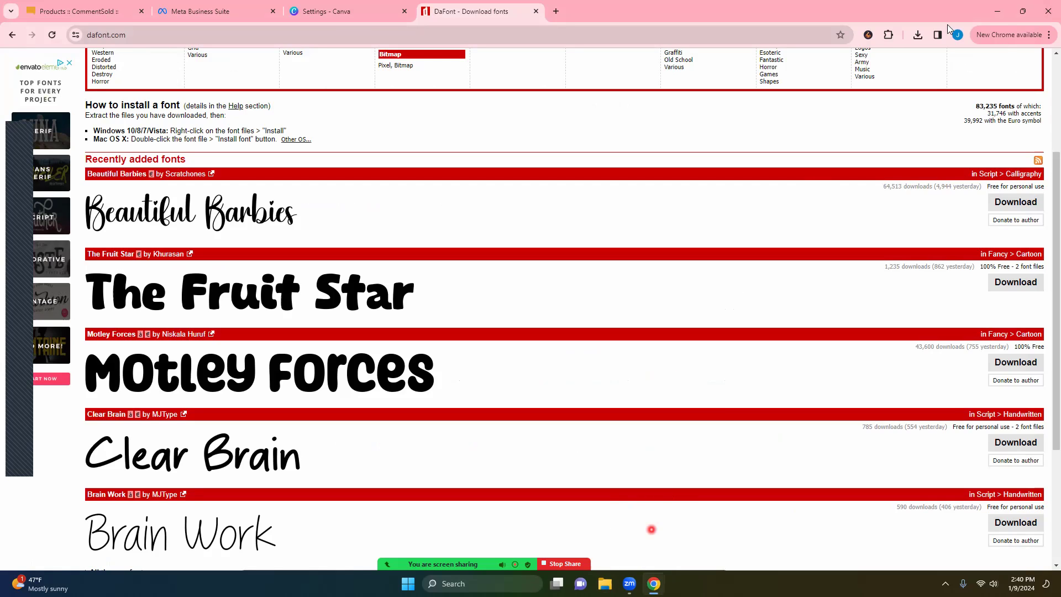
pyautogui.click(998, 12)
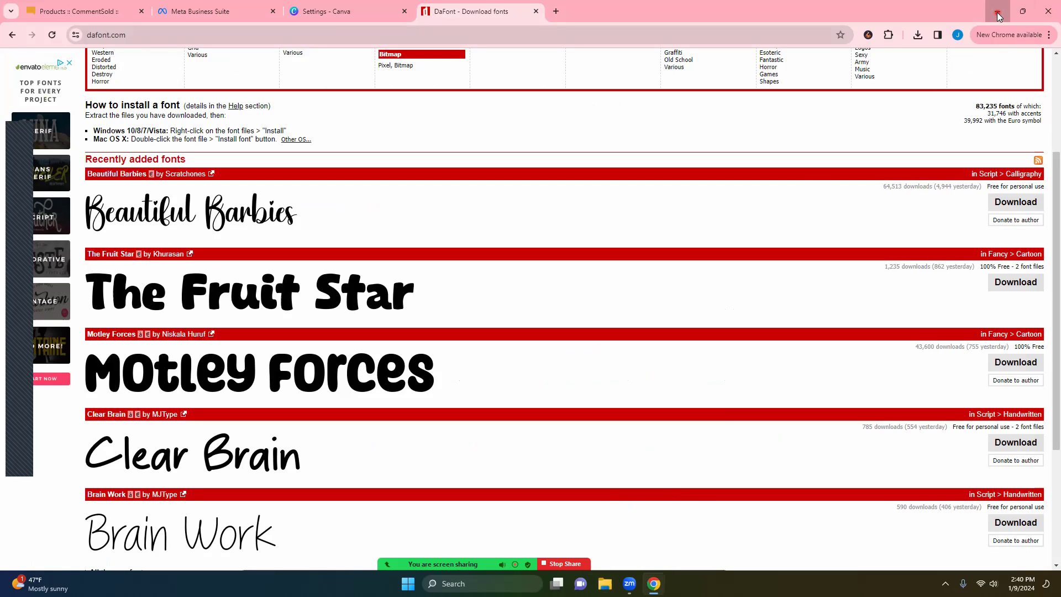
pyautogui.doubleClick(22, 82)
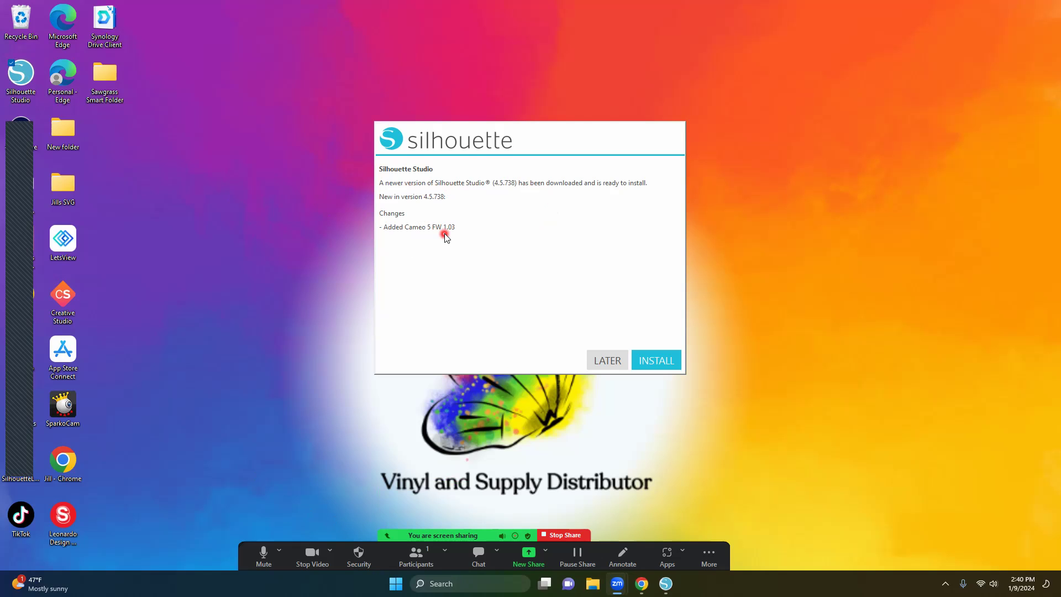
# Step: Postpone the 4.5.738 update so Studio opens a blank Untitled-1 page
pyautogui.click(606, 362)
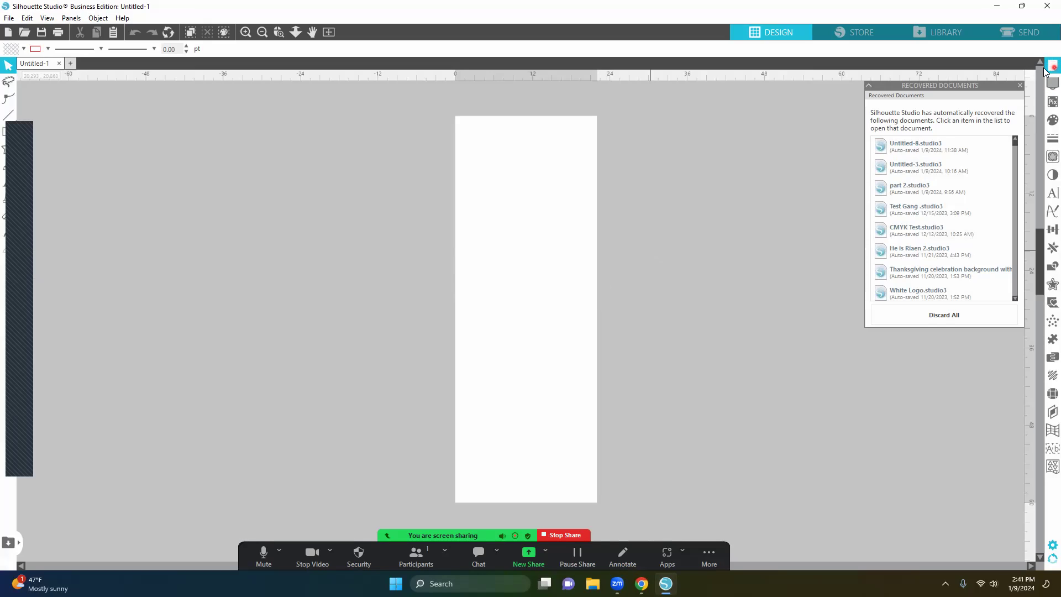
# Step: In Page Setup, set Machine to Cameo 4, Cutting Mat to Cameo, Media Size to 12x12
pyautogui.click(1046, 70)
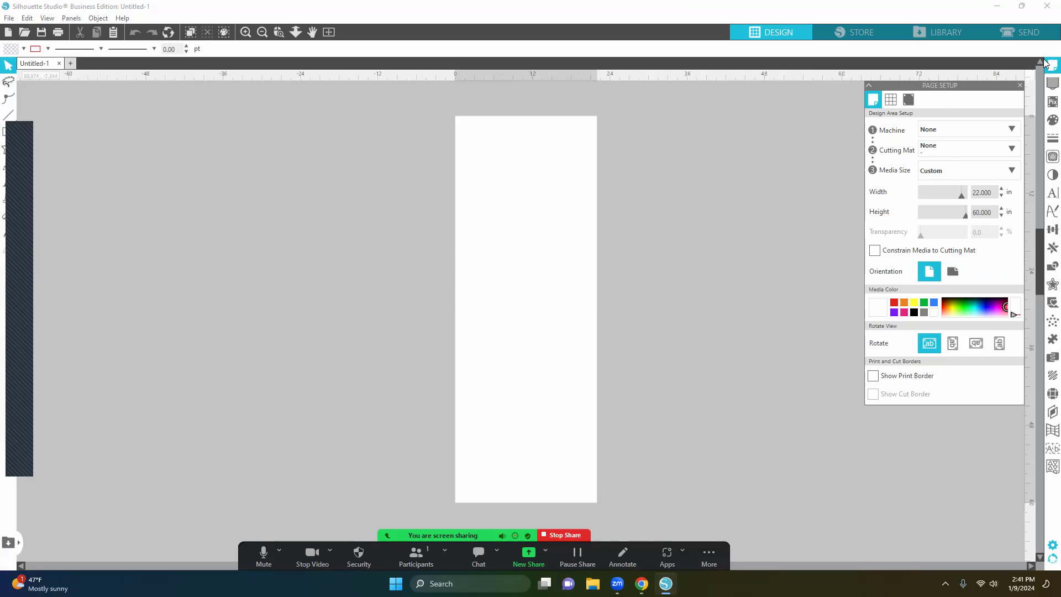
pyautogui.click(921, 103)
pyautogui.click(955, 125)
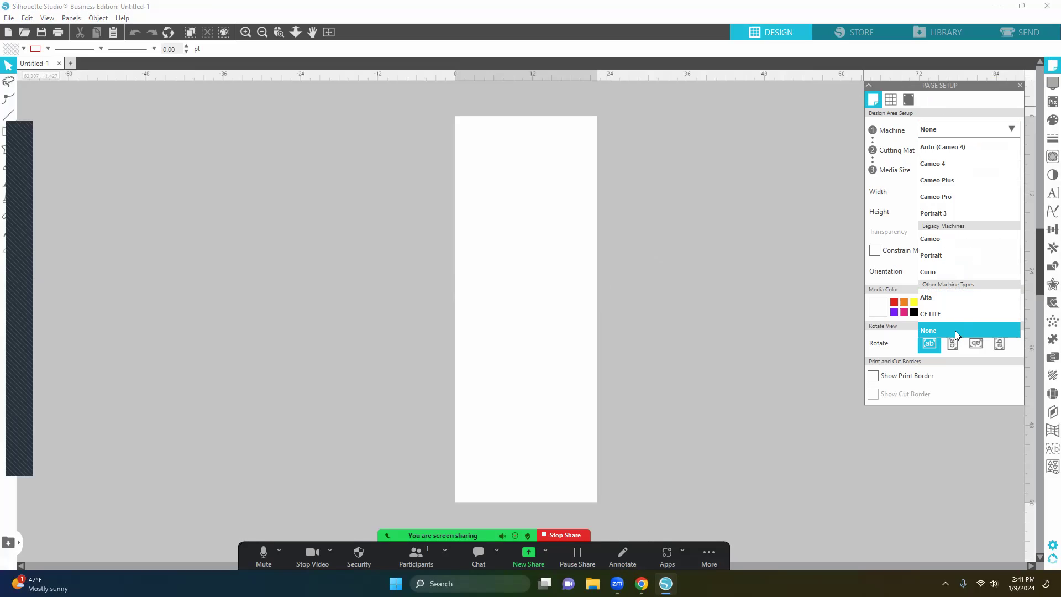
pyautogui.click(942, 145)
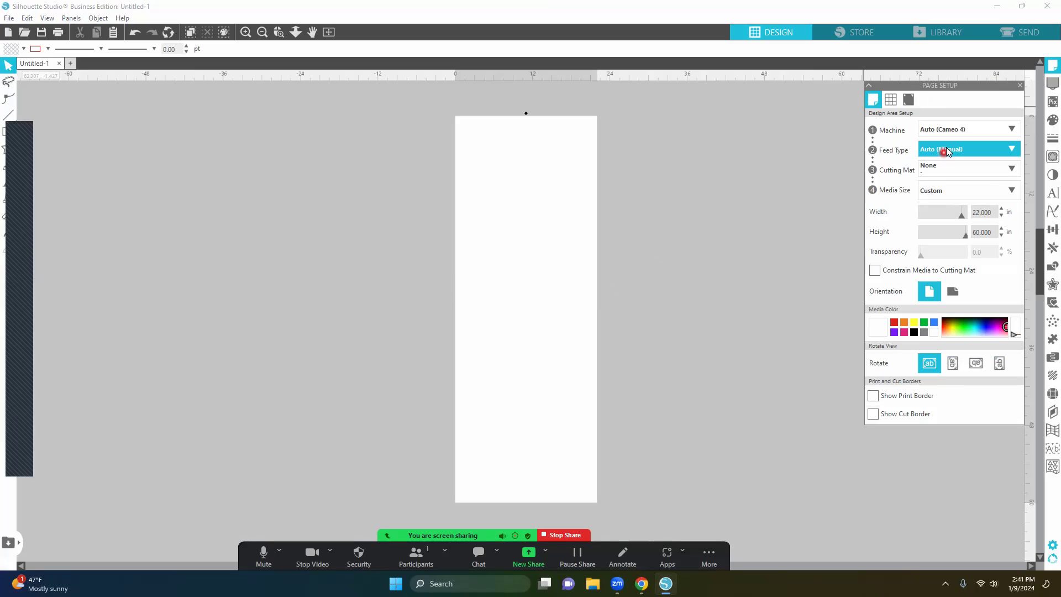
pyautogui.click(941, 170)
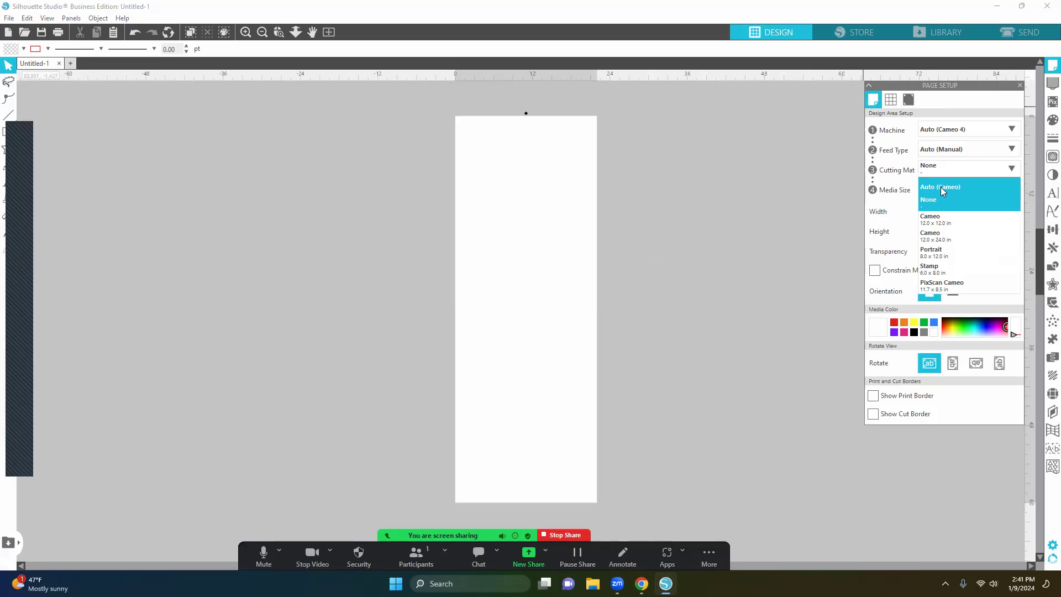
pyautogui.click(943, 186)
pyautogui.click(943, 191)
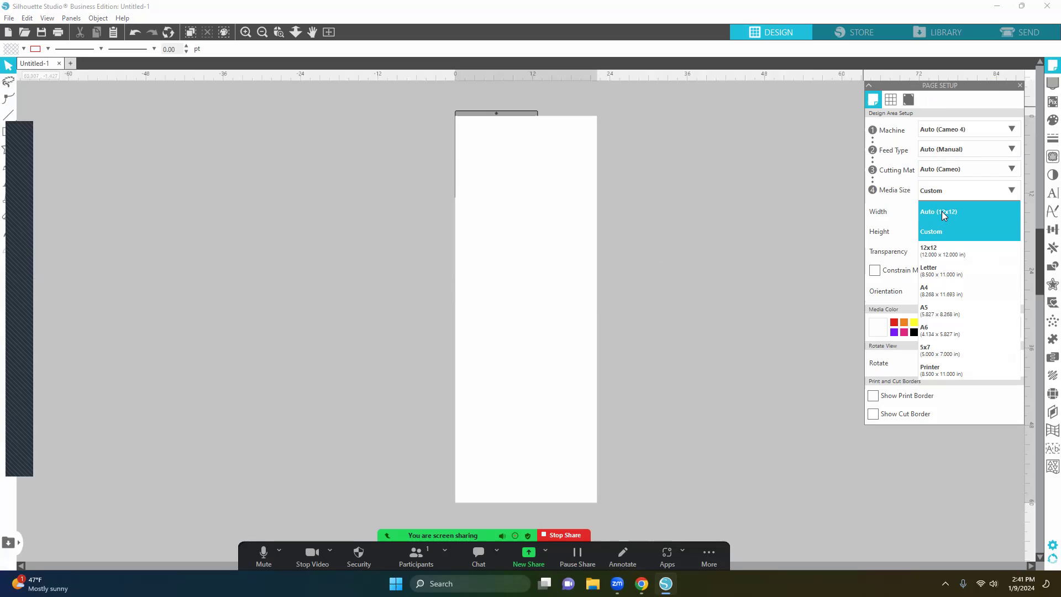
pyautogui.click(941, 212)
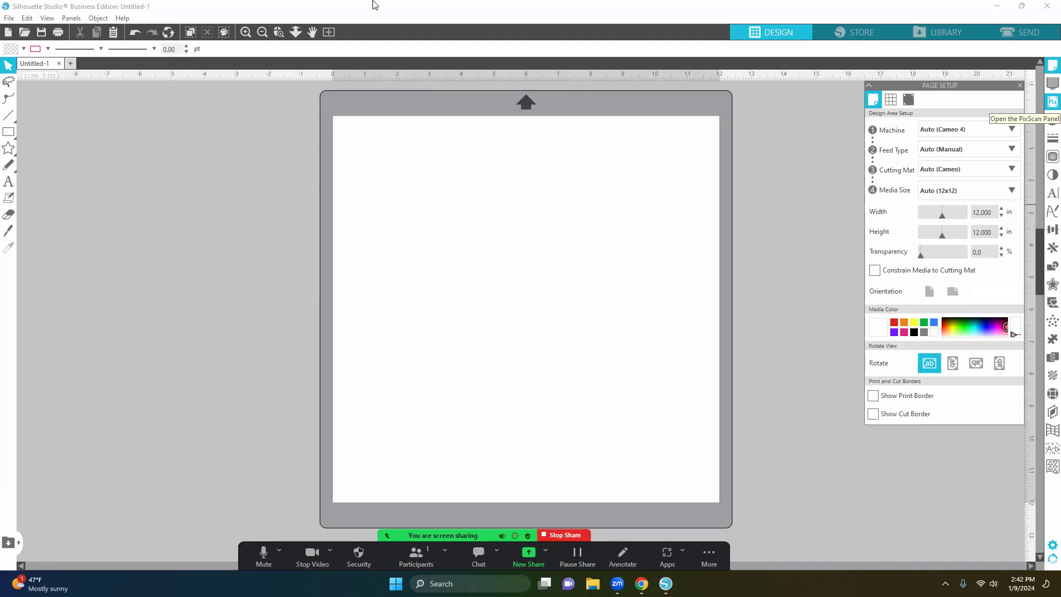
# Step: Leave the straight-line drawing tool and return to the selection tool
pyautogui.press('\\')
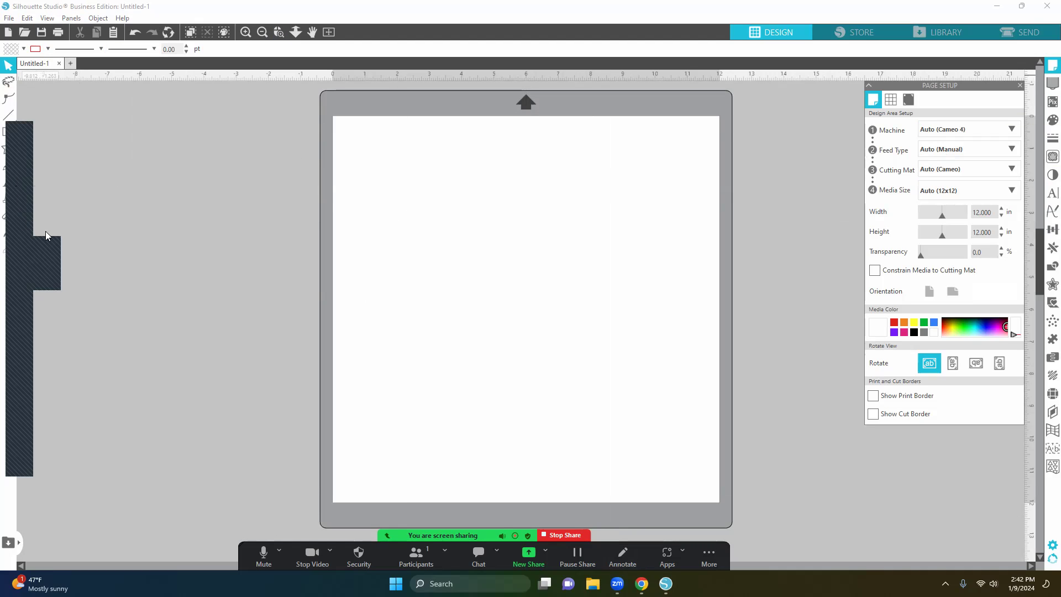
pyautogui.click(10, 83)
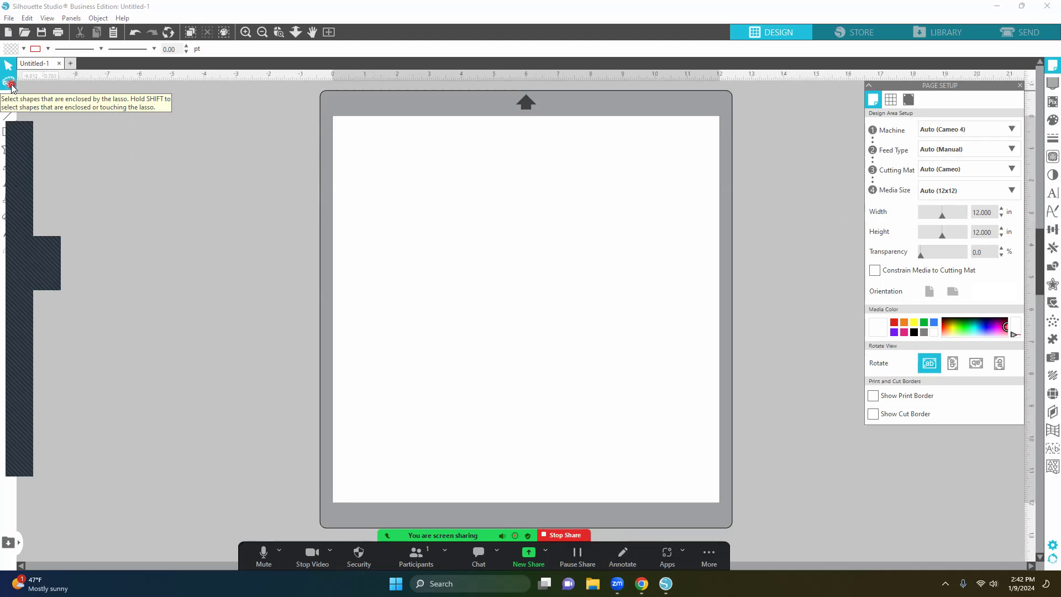
pyautogui.click(10, 100)
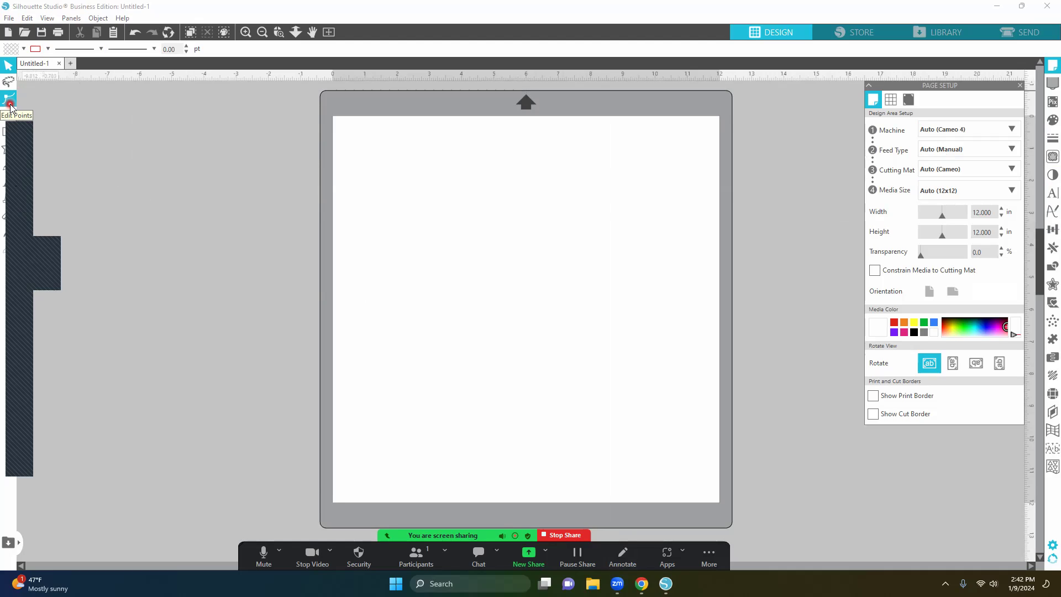
# Step: Close Page Setup and pick the Motley Forces font in Text Style, keeping 72 pt
pyautogui.click(1046, 195)
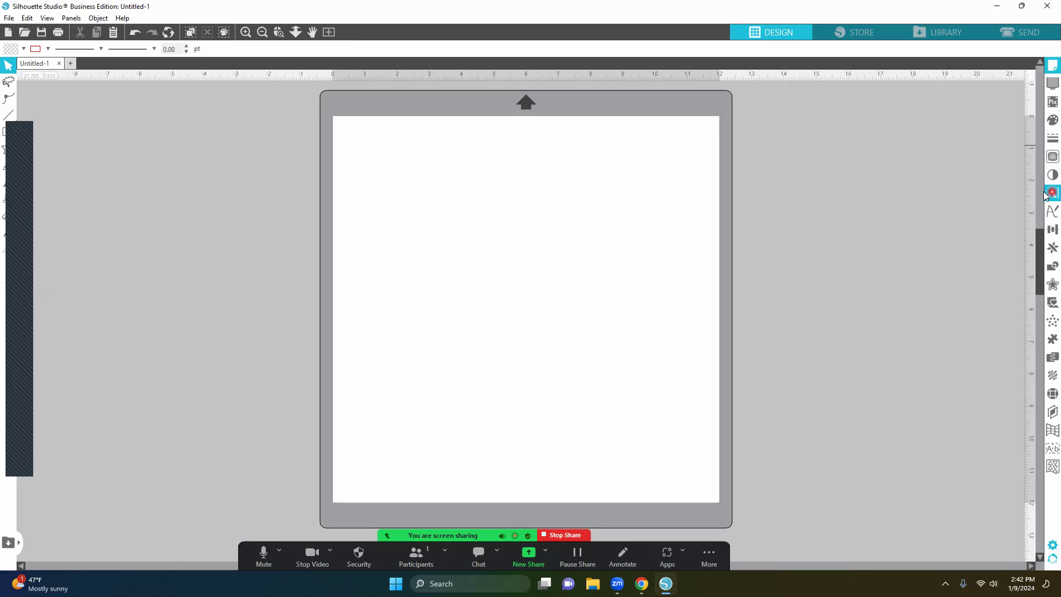
pyautogui.click(864, 127)
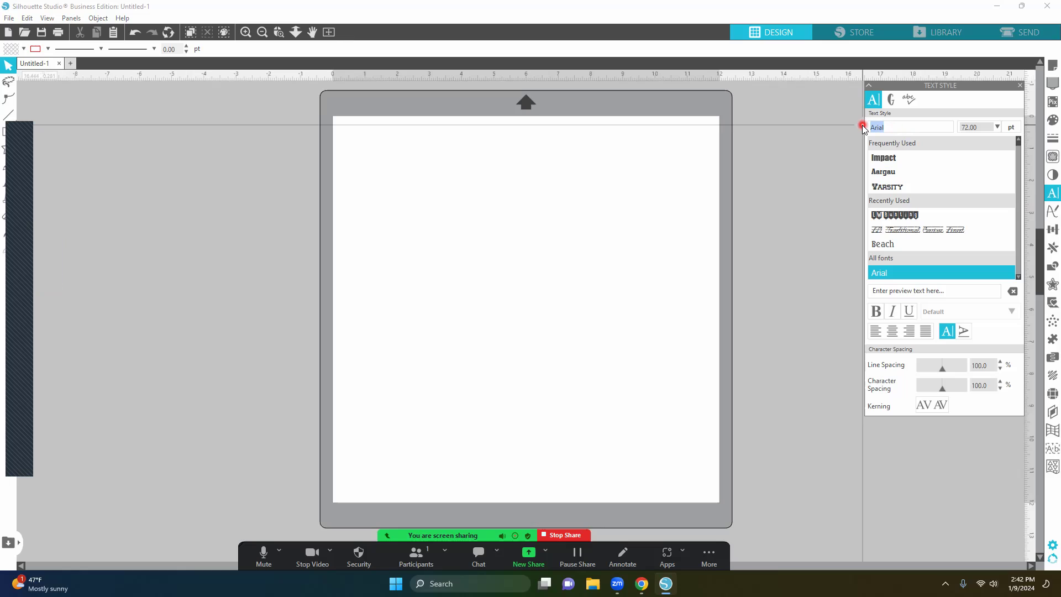
pyautogui.write('mo')
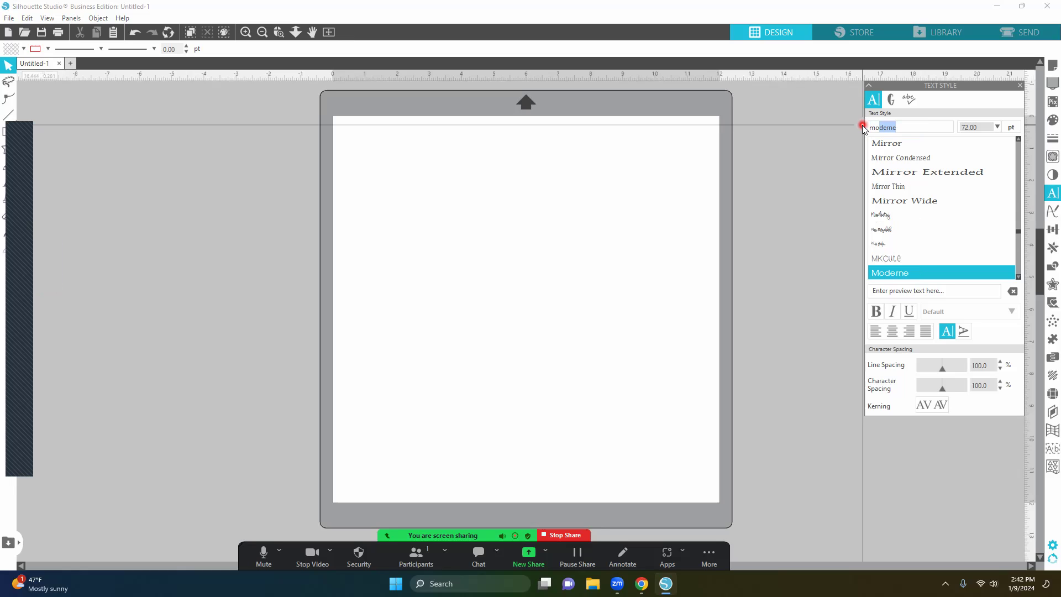
pyautogui.write('tley Forces')
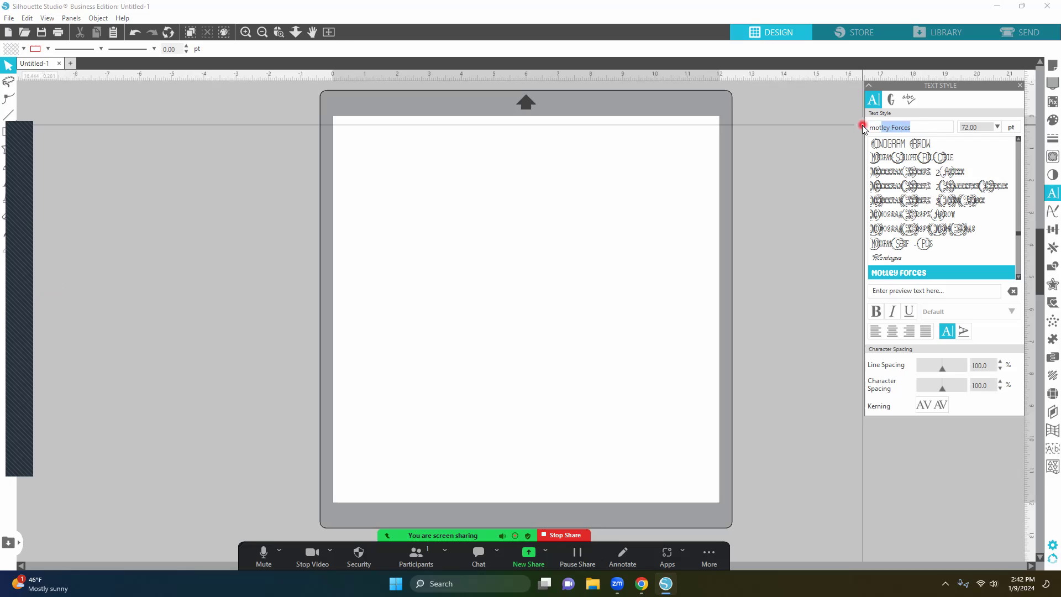
pyautogui.click(927, 126)
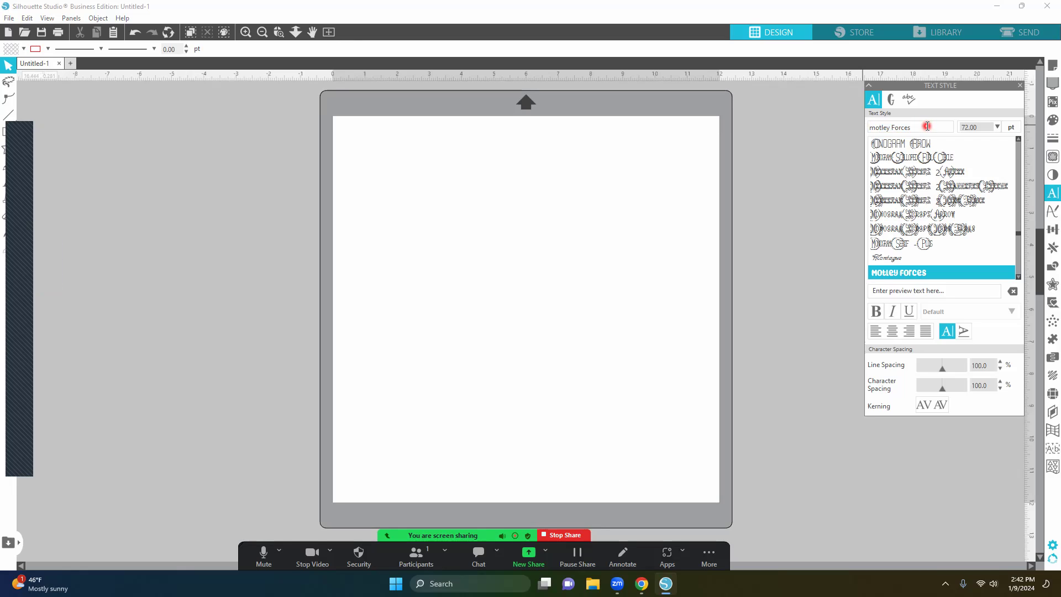
pyautogui.click(997, 127)
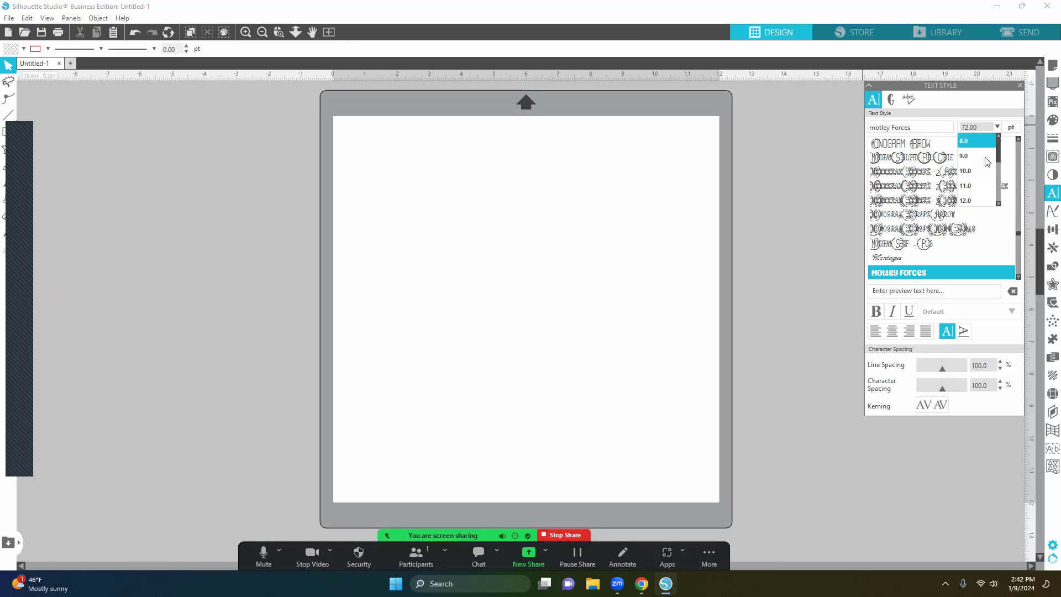
pyautogui.click(989, 126)
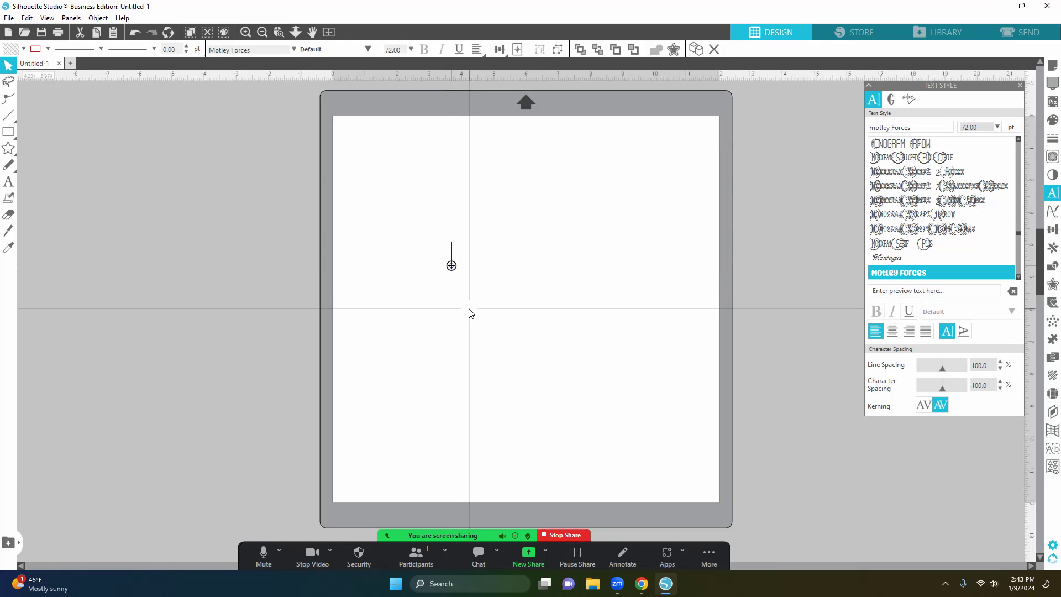
# Step: Type 'Hello' on the page and resize it to 3.233 x 1.059 in
pyautogui.write('Hello')
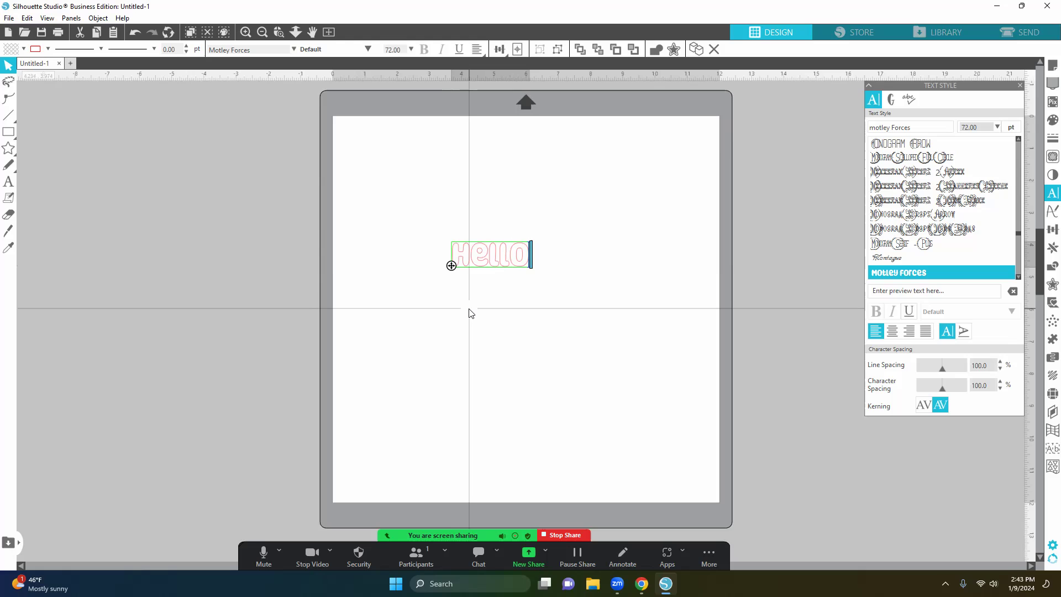
pyautogui.click(470, 313)
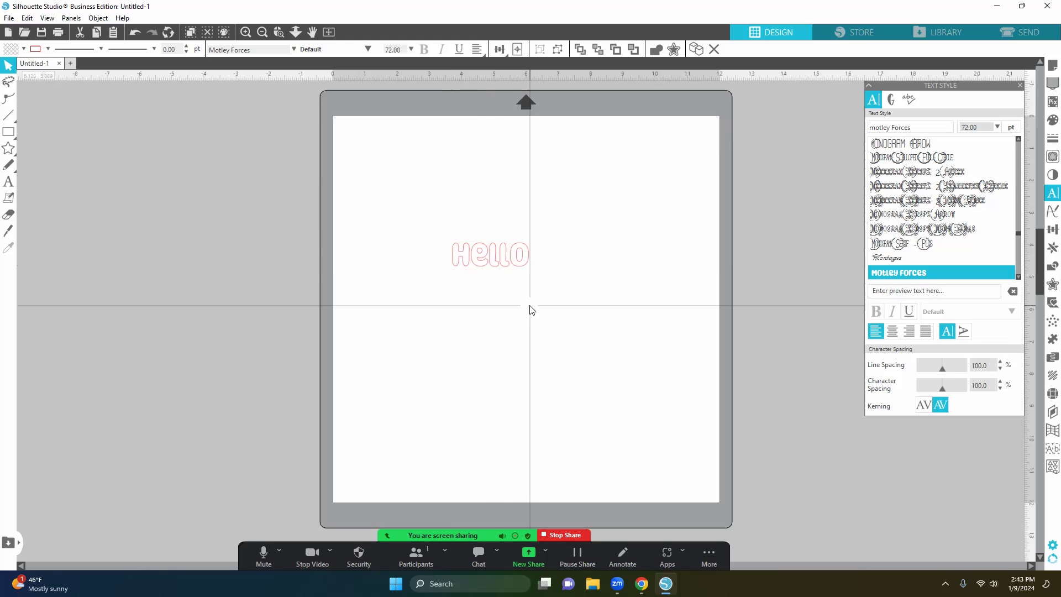
pyautogui.click(493, 255)
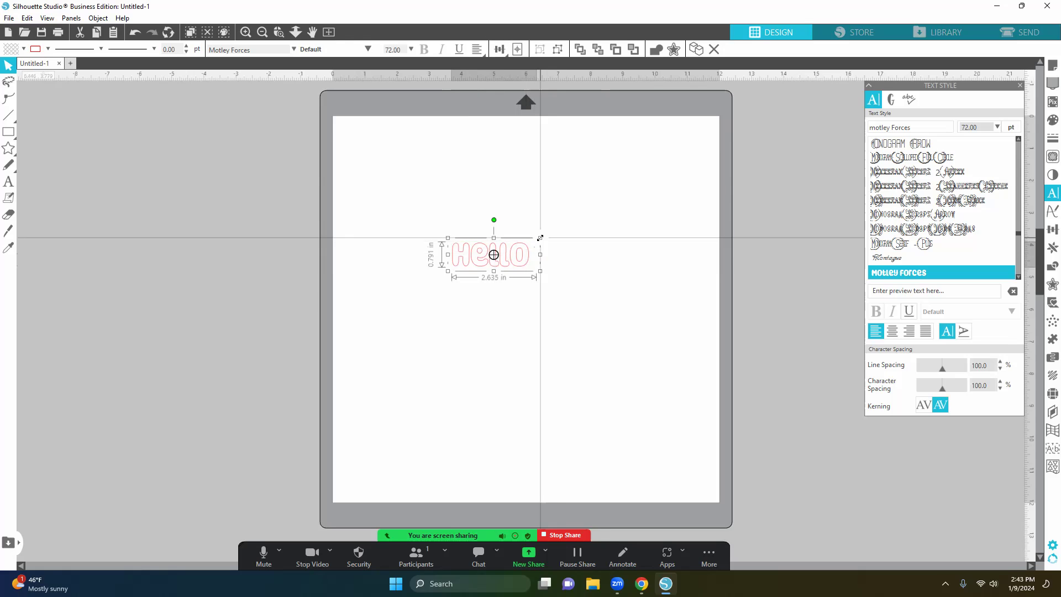
pyautogui.moveTo(540, 238); pyautogui.dragTo(575, 246)
pyautogui.click(567, 256)
pyautogui.doubleClick(559, 255)
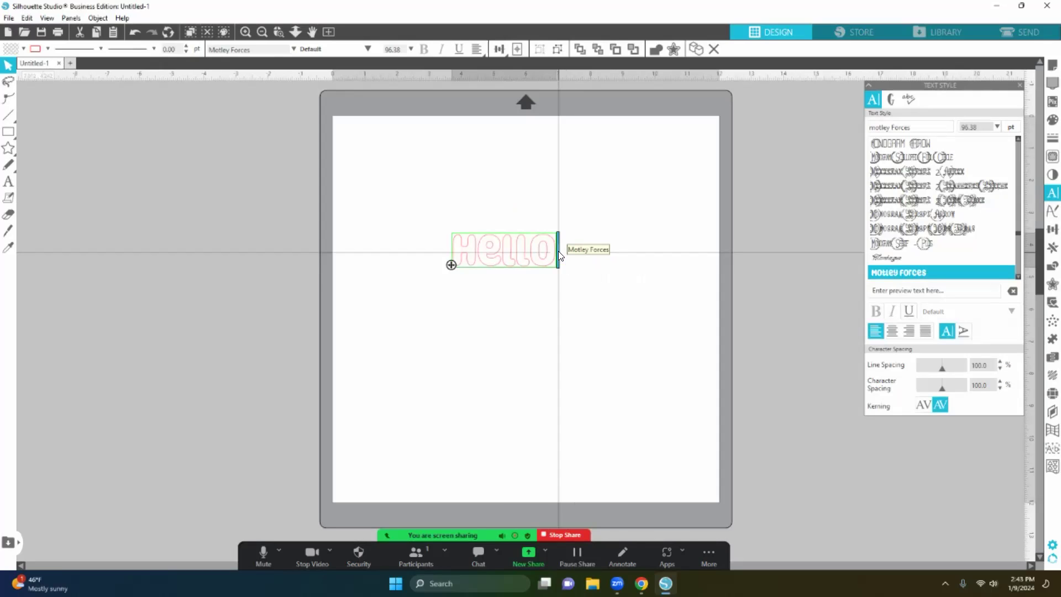
pyautogui.click(634, 180)
pyautogui.click(531, 259)
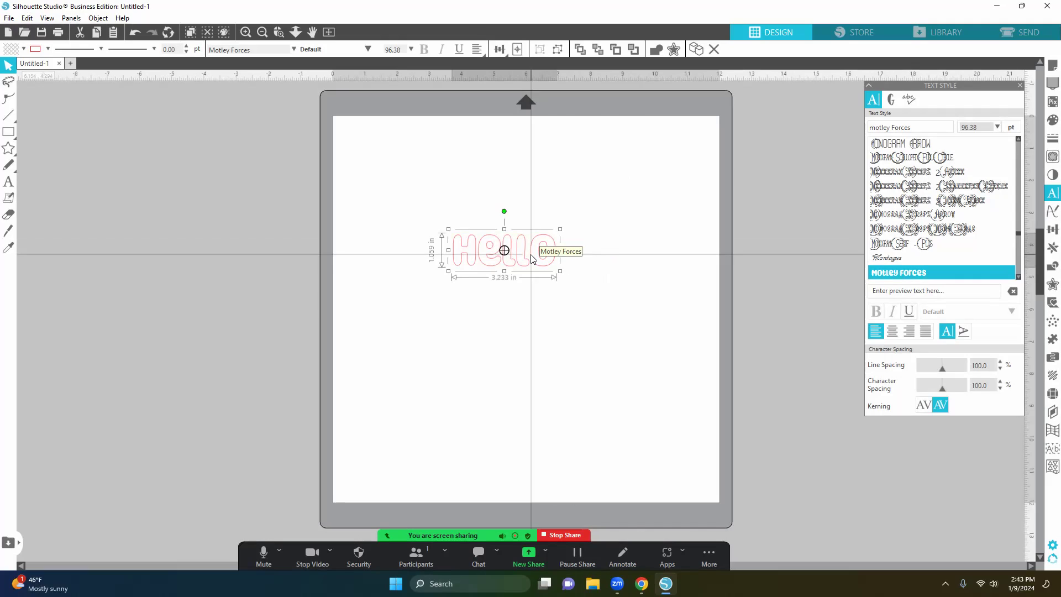
# Step: Give Hello a solid black fill and mirror it with Flip Horizontally
pyautogui.click(1046, 123)
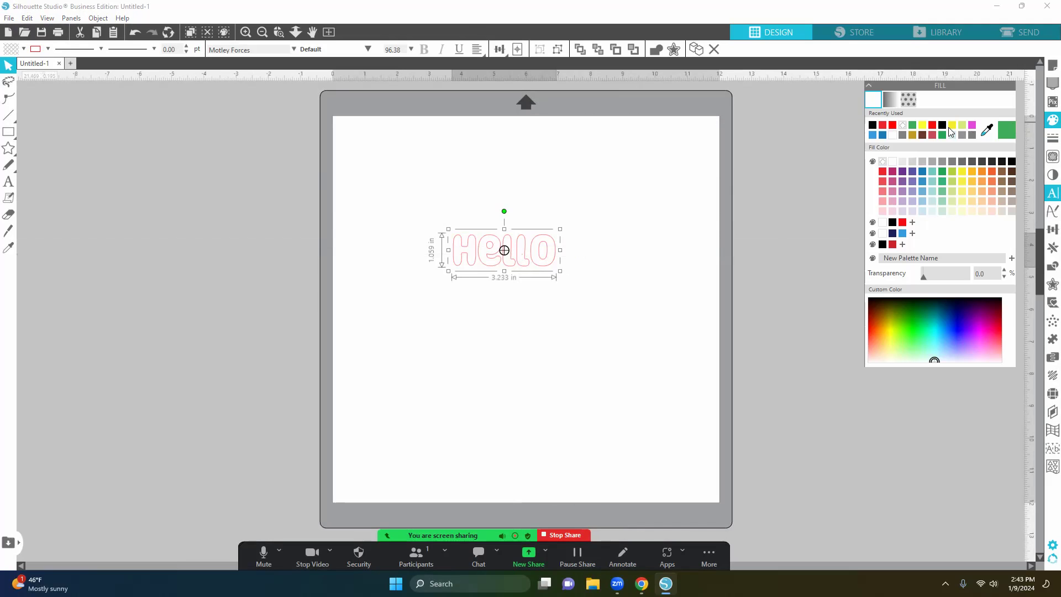
pyautogui.click(872, 125)
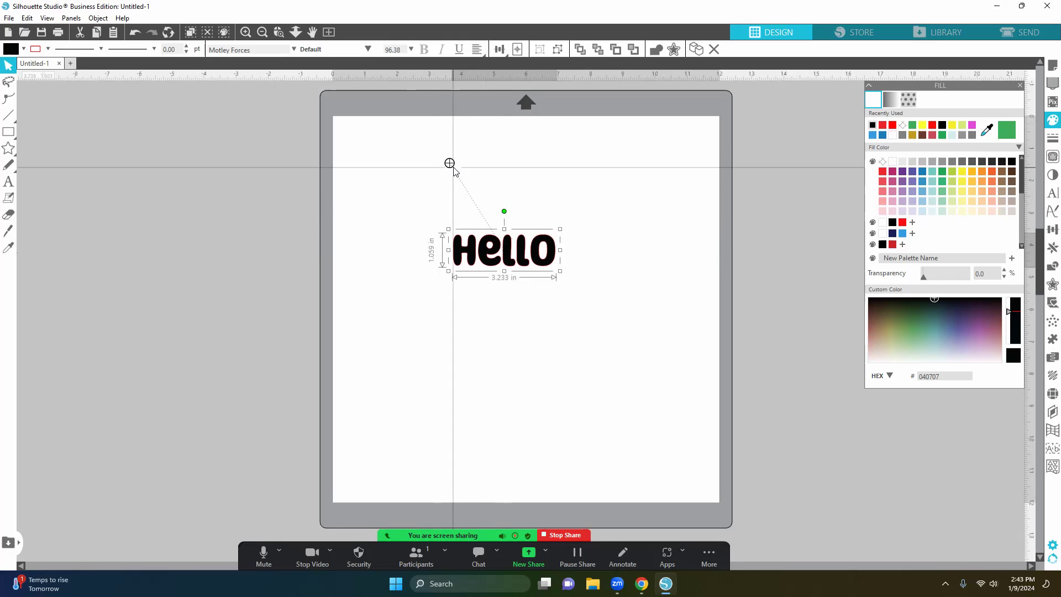
pyautogui.click(1030, 32)
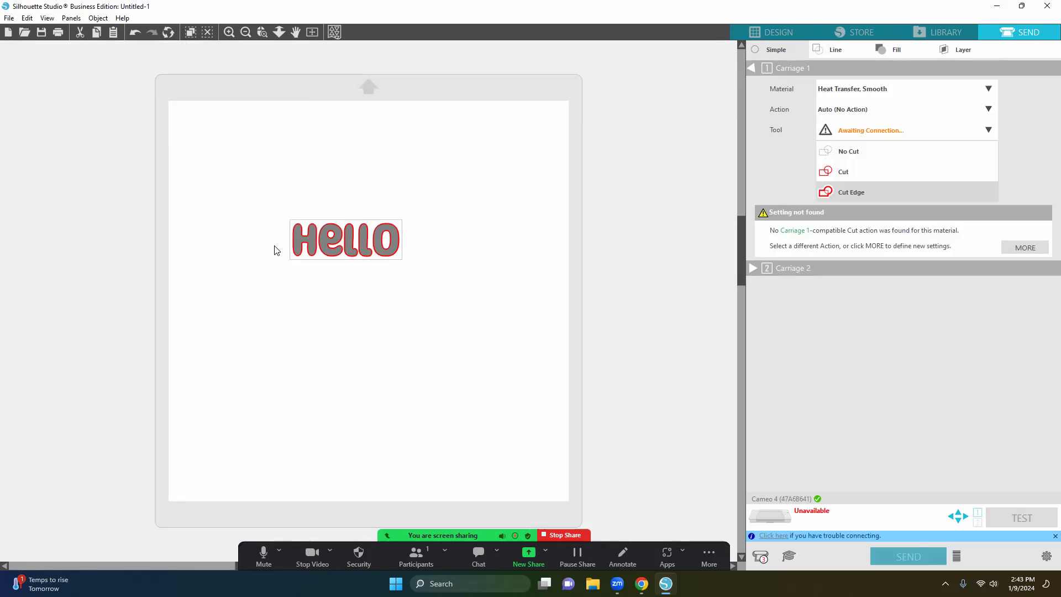
pyautogui.click(779, 33)
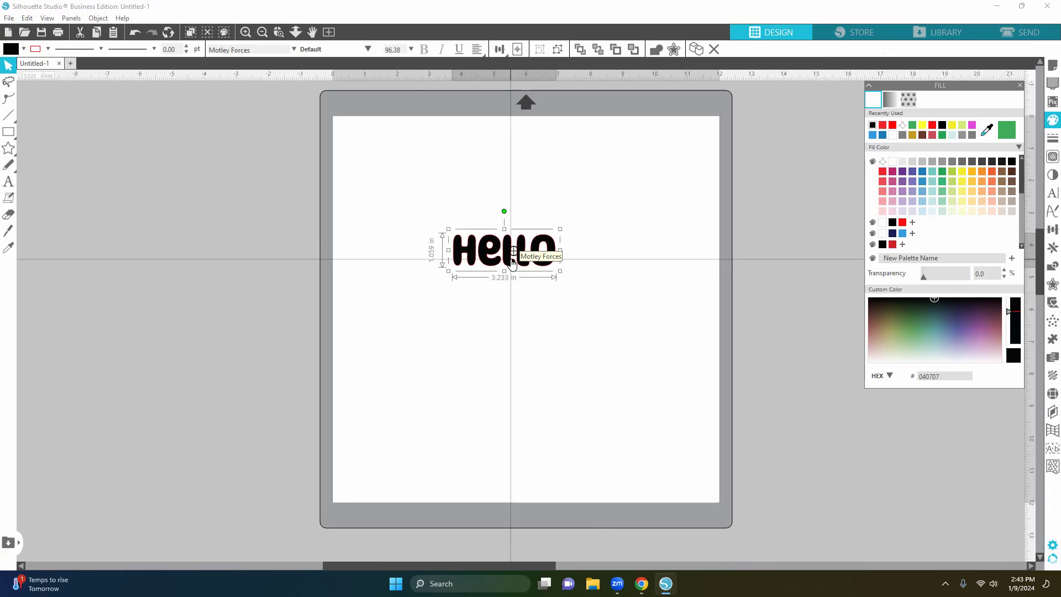
pyautogui.rightClick(512, 265)
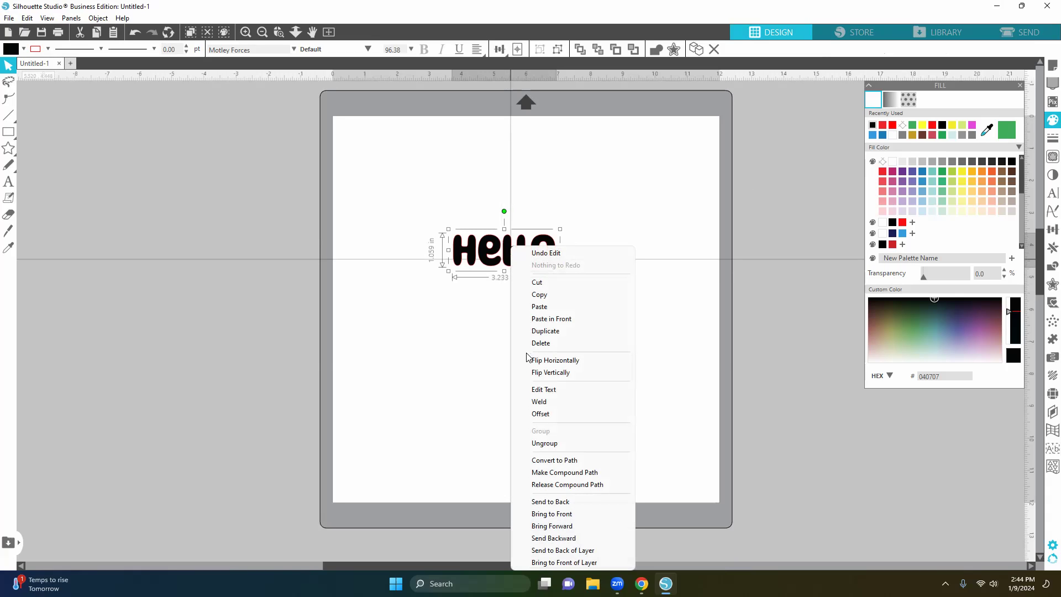
pyautogui.click(555, 359)
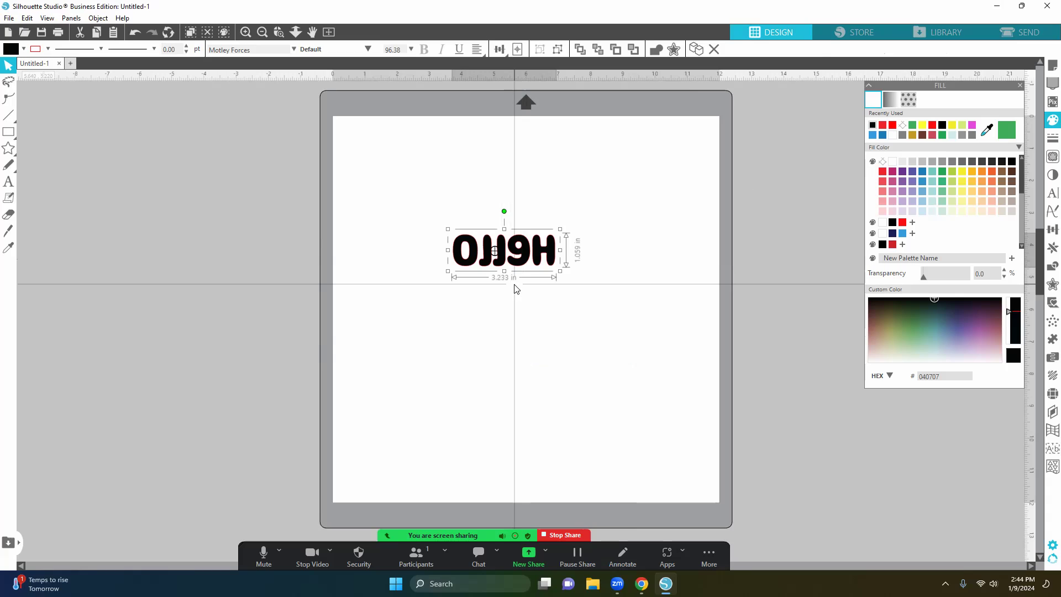
# Step: In the Send panel, keep Heat Transfer, Smooth as the cutting material
pyautogui.click(1015, 34)
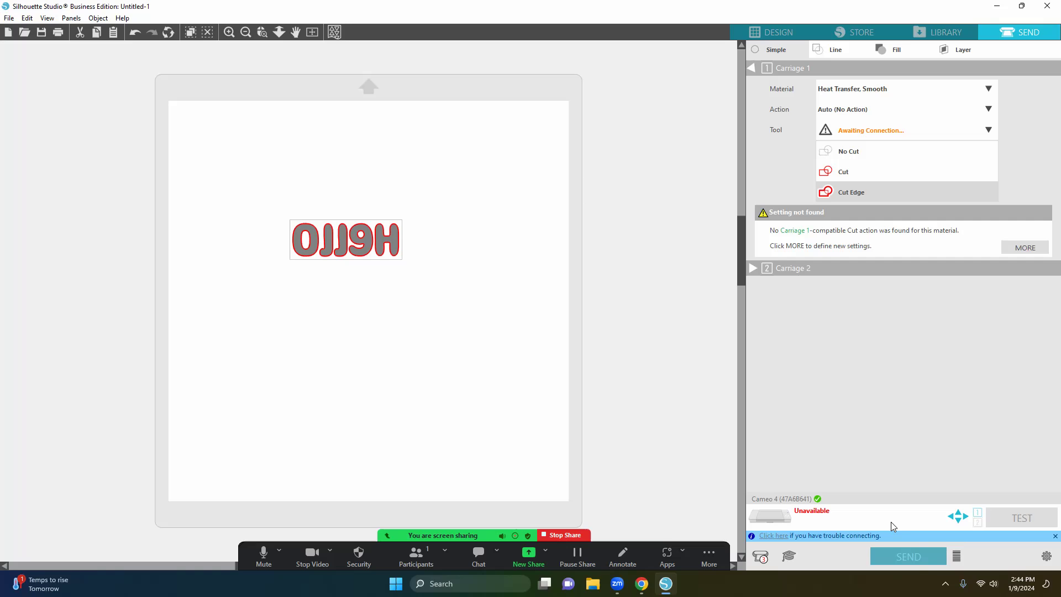
pyautogui.click(872, 90)
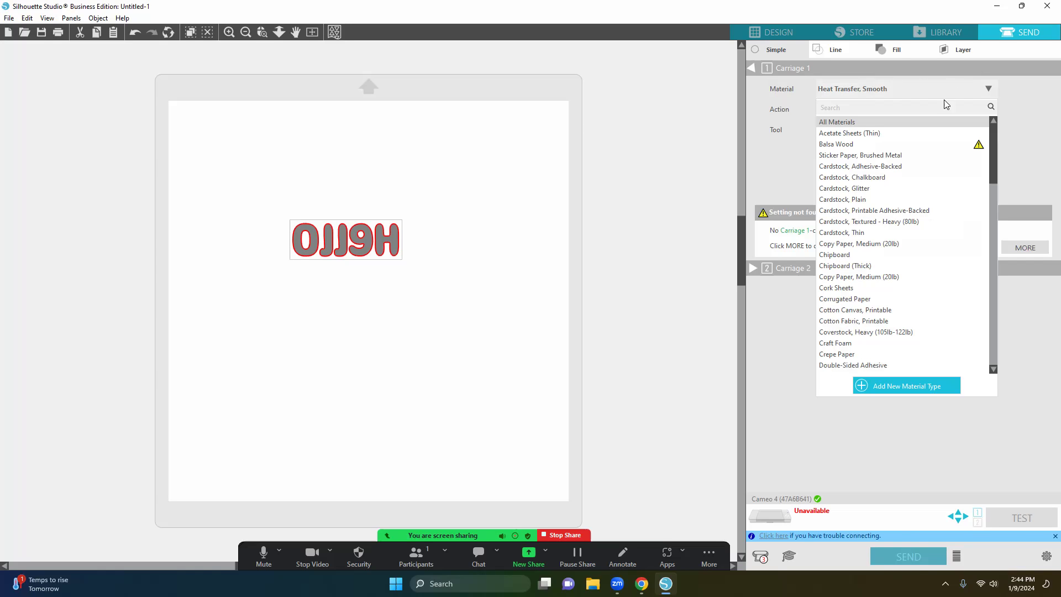
pyautogui.scroll(-5, 993, 145)
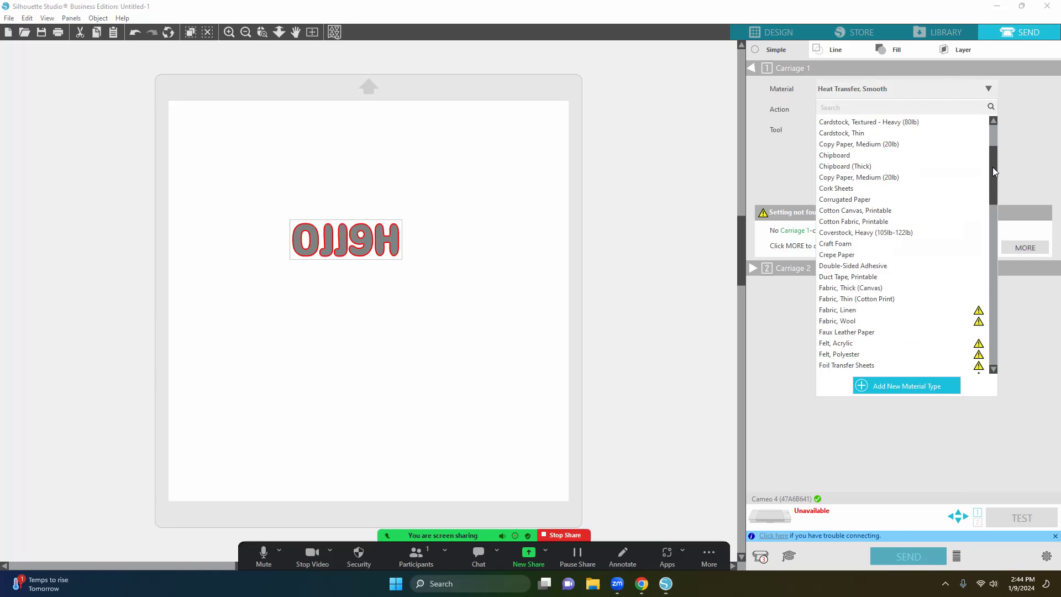
pyautogui.click(1030, 86)
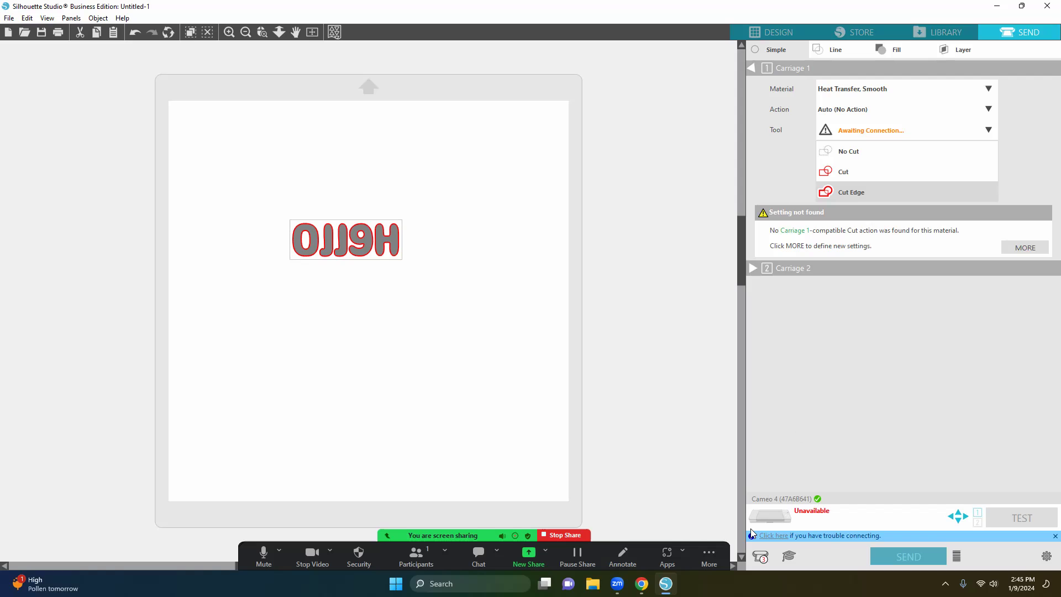
# Step: Connect the Cameo 4 cutter so its AutoBlade is detected with depth 3, force 4, speed 8
pyautogui.click(761, 557)
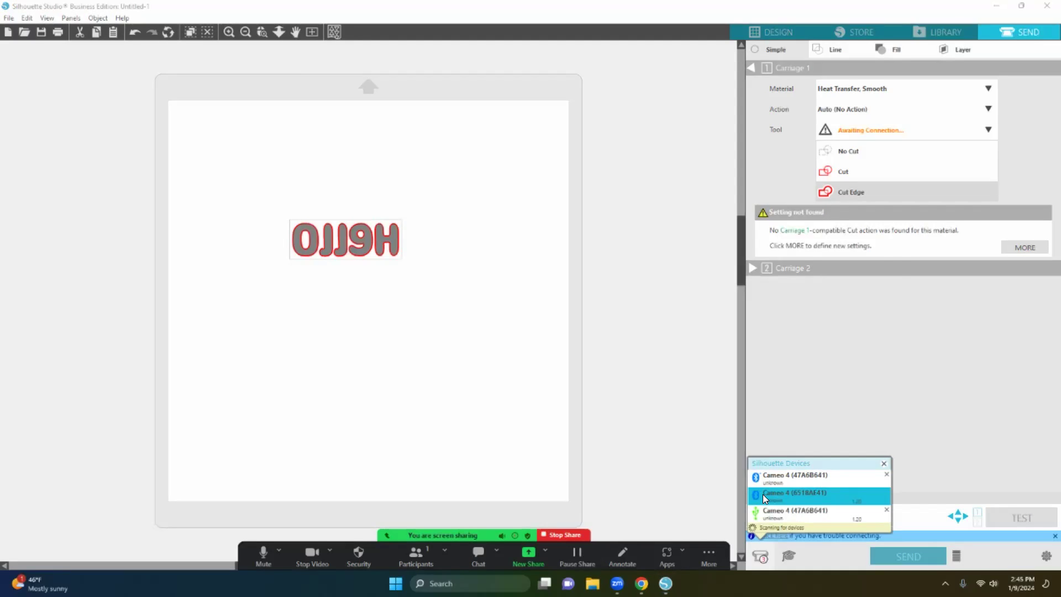
pyautogui.click(764, 496)
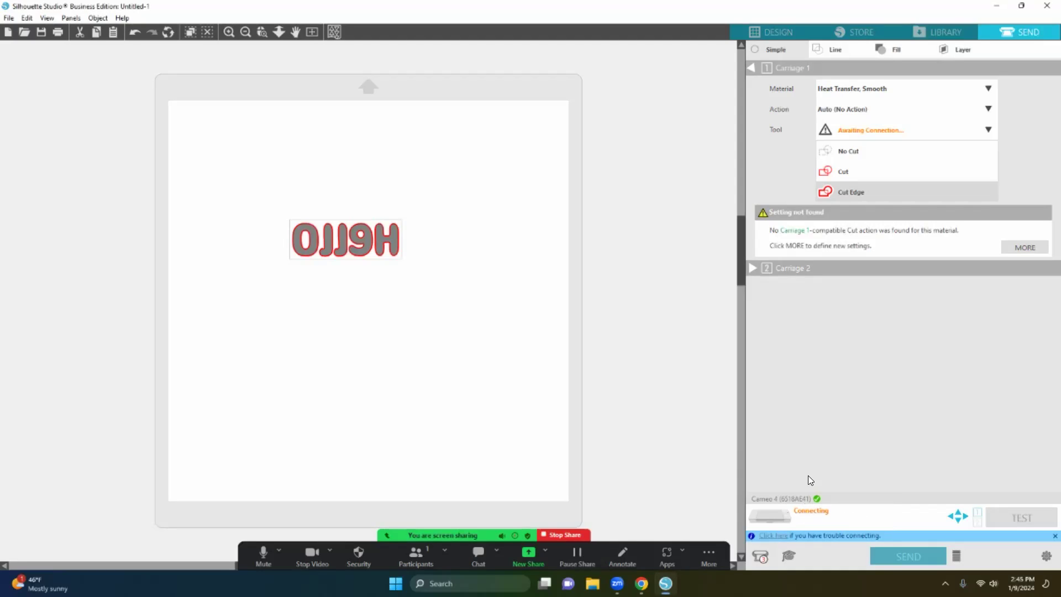
pyautogui.click(622, 553)
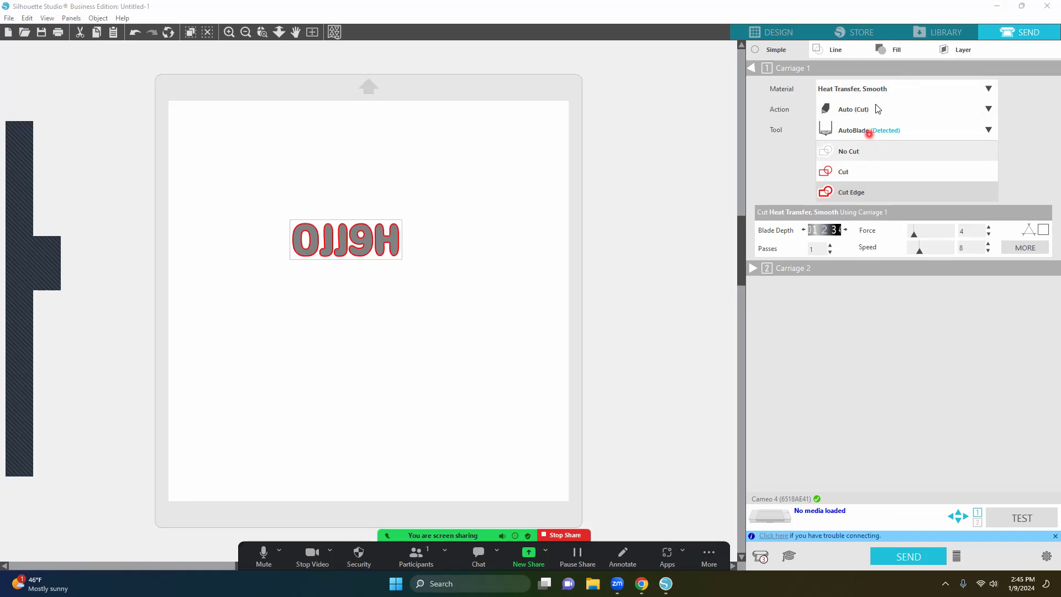
# Step: Switch the action from Cut Edge to plain Cut and raise the Heat Transfer force from 4 to 6
pyautogui.click(842, 172)
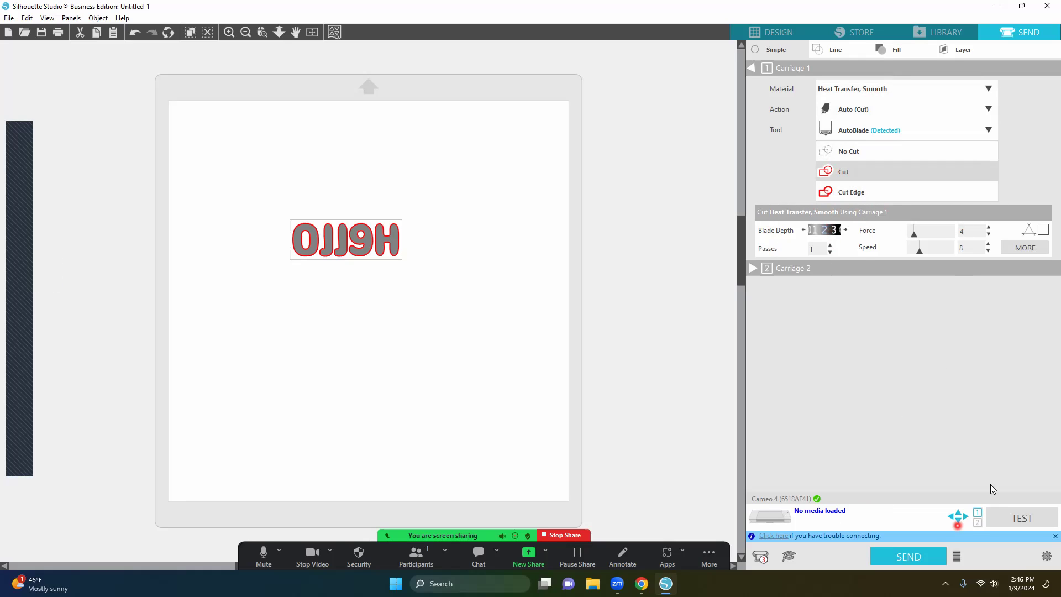
pyautogui.click(827, 237)
pyautogui.click(928, 229)
pyautogui.click(916, 238)
pyautogui.click(1006, 230)
pyautogui.click(989, 227)
# Step: Set the Heat Transfer, Smooth force to 6 with the Force spinner's up arrow
pyautogui.click(988, 227)
pyautogui.click(988, 227)
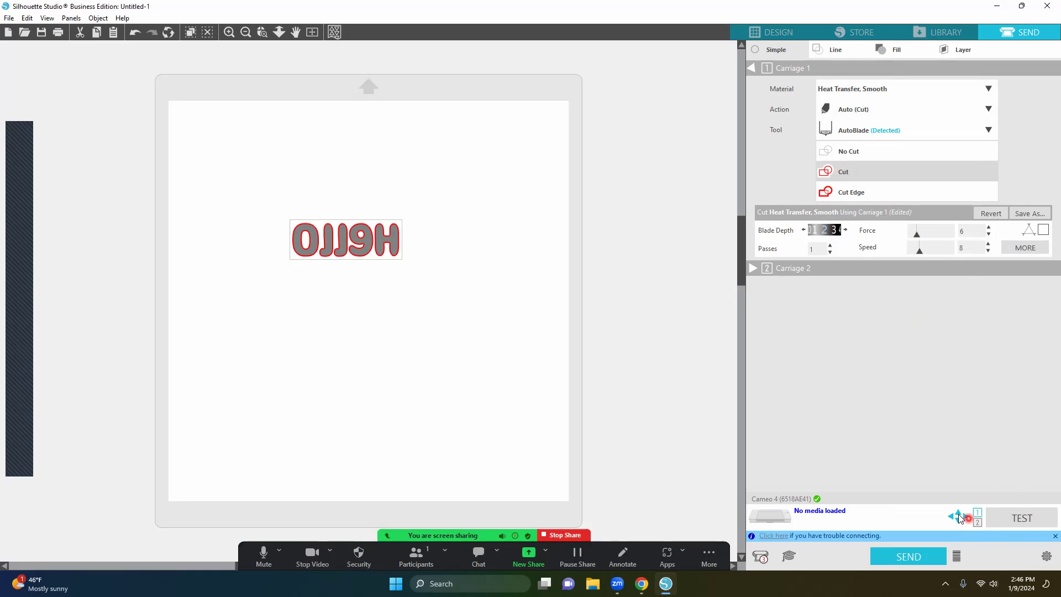